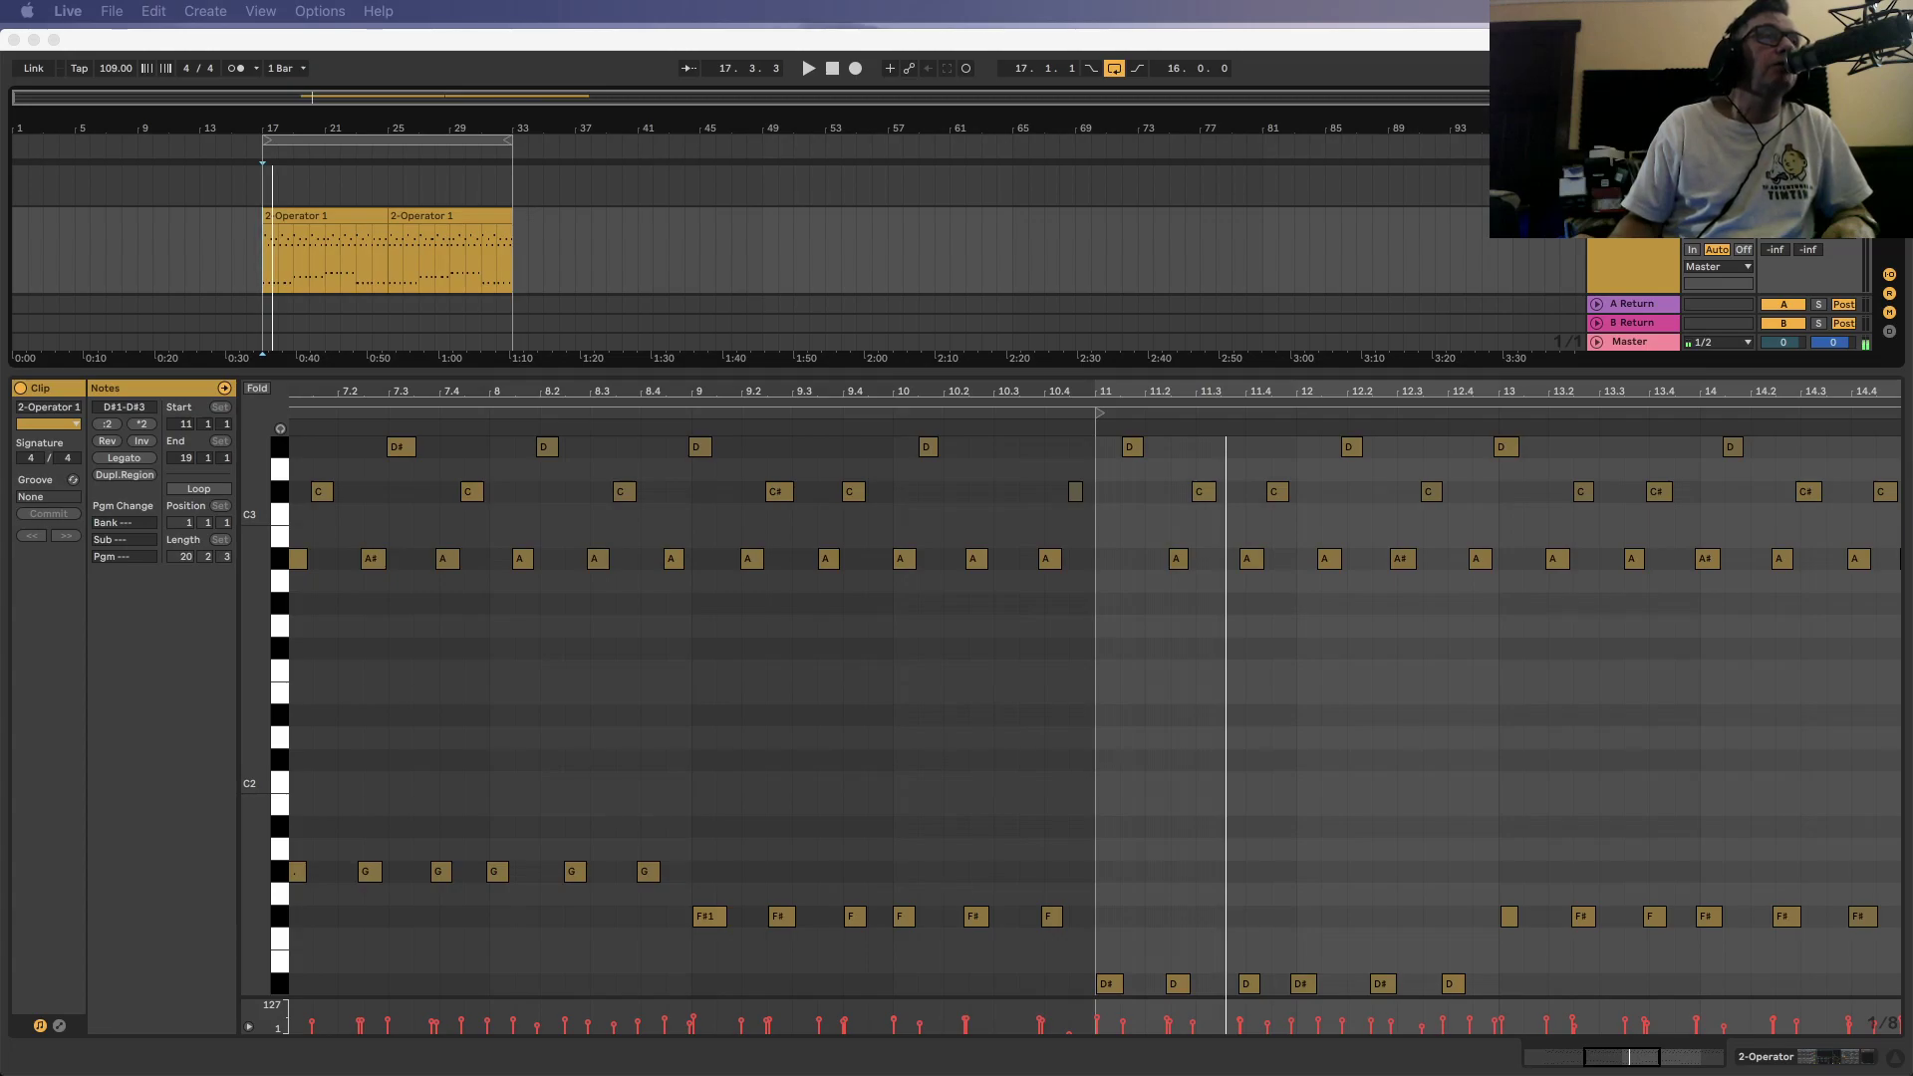
Open the Spacerek window, drag it lower to uncover the arrangement clips, and stop playback
key("super+alt+p")
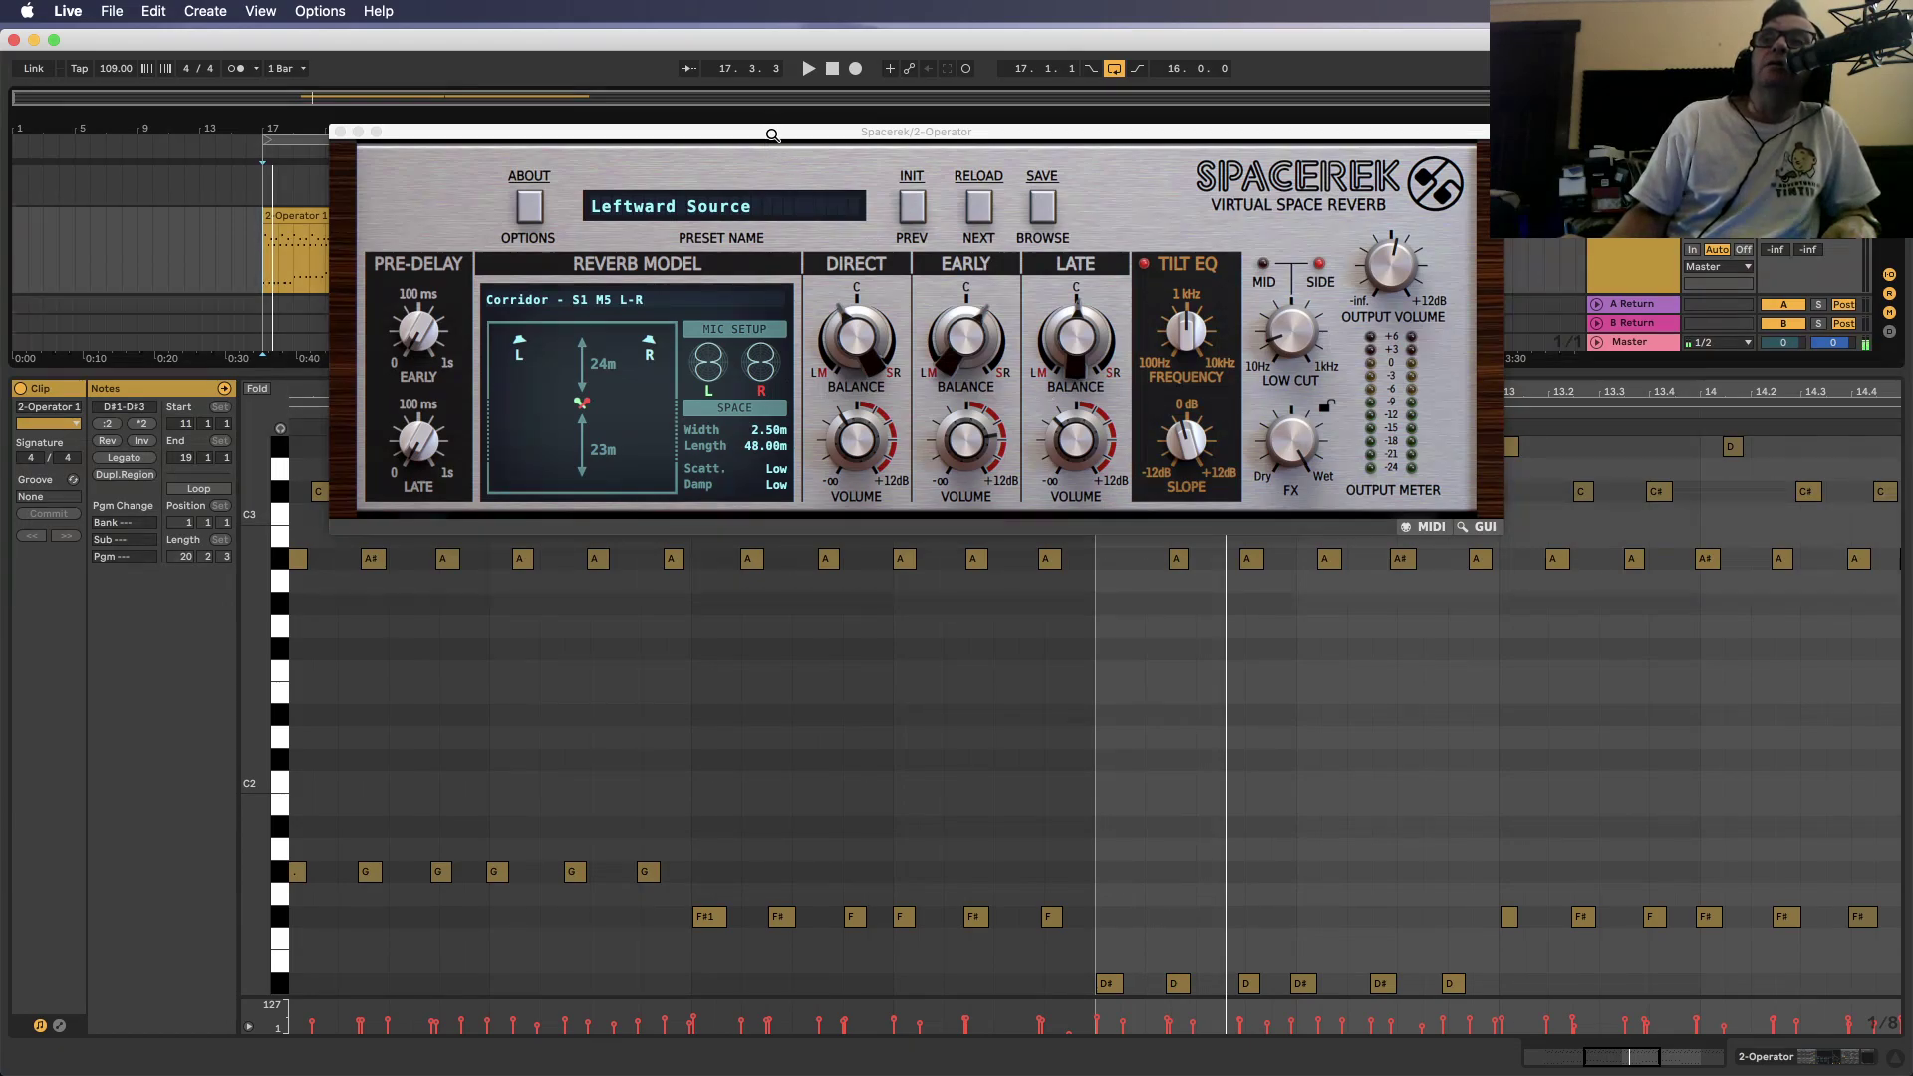
left_click_drag(771, 135, 801, 330)
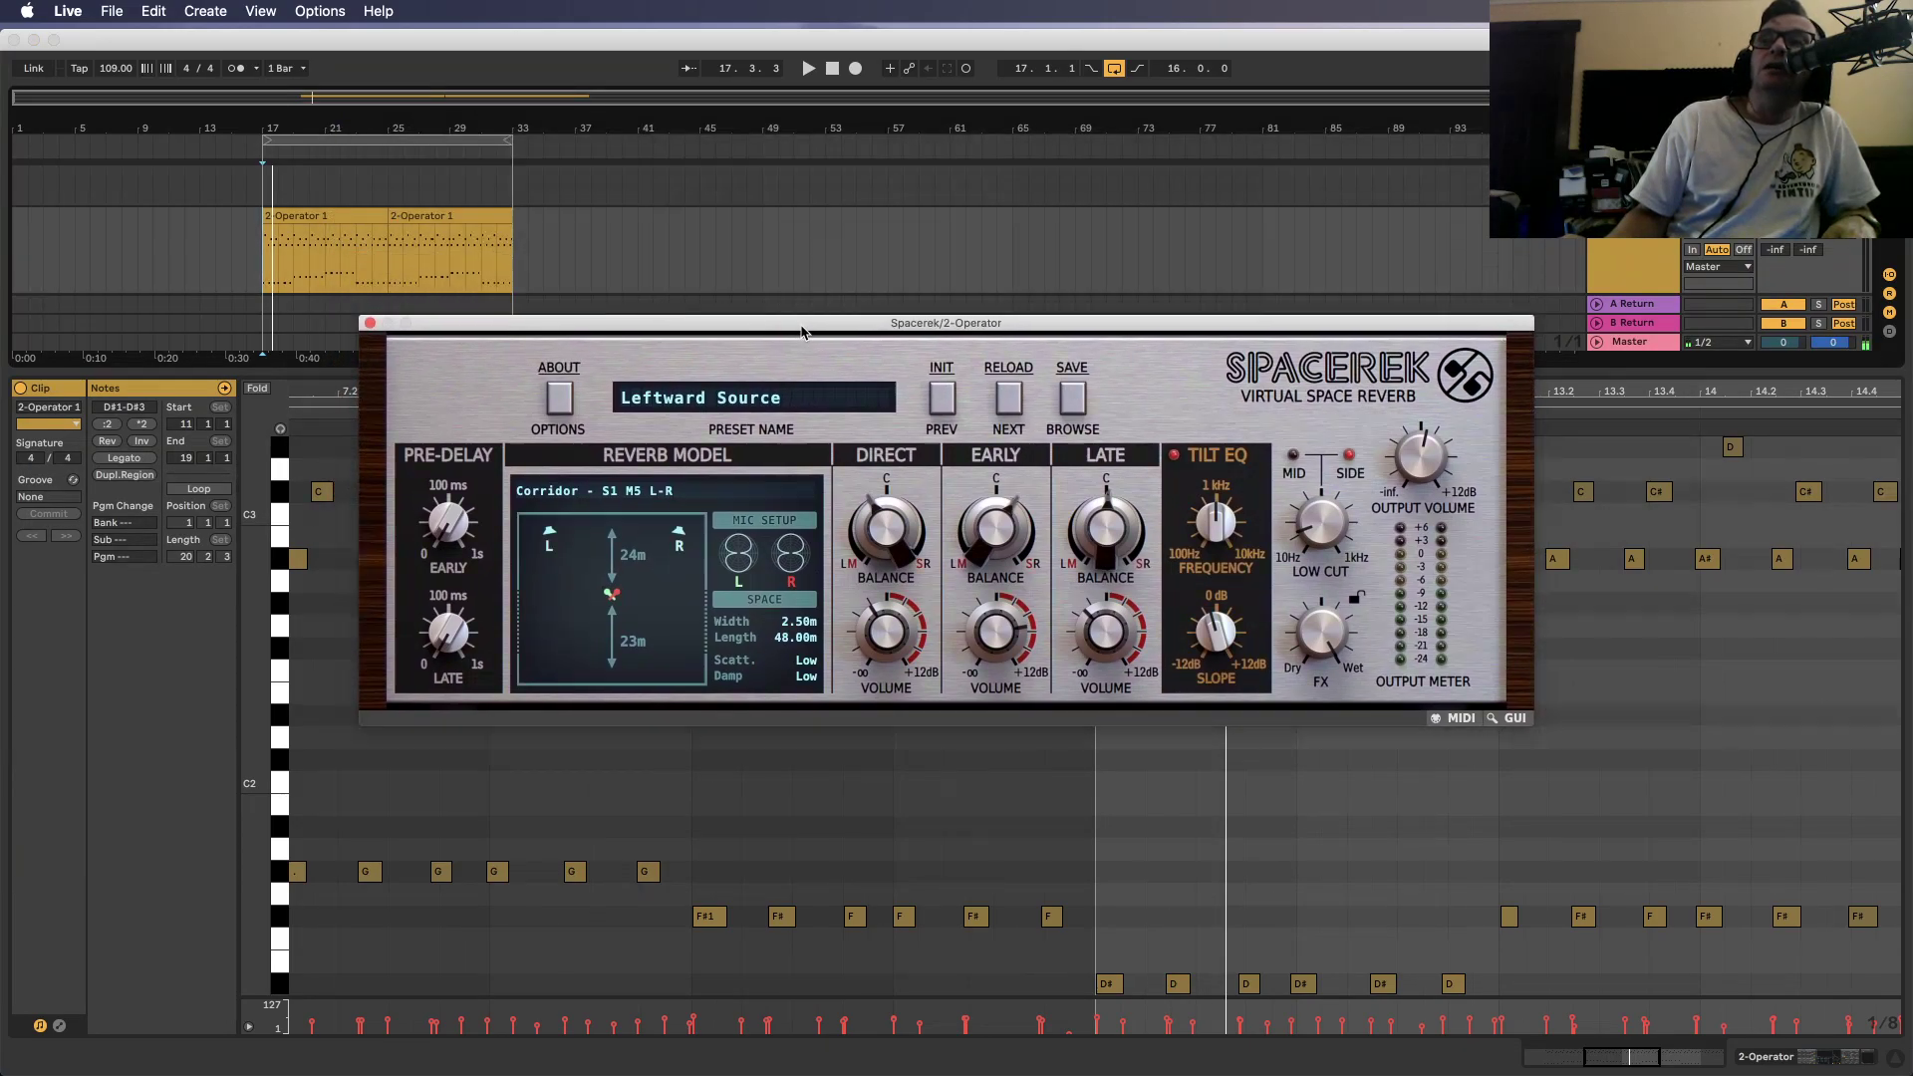
left_click_drag(800, 330, 803, 333)
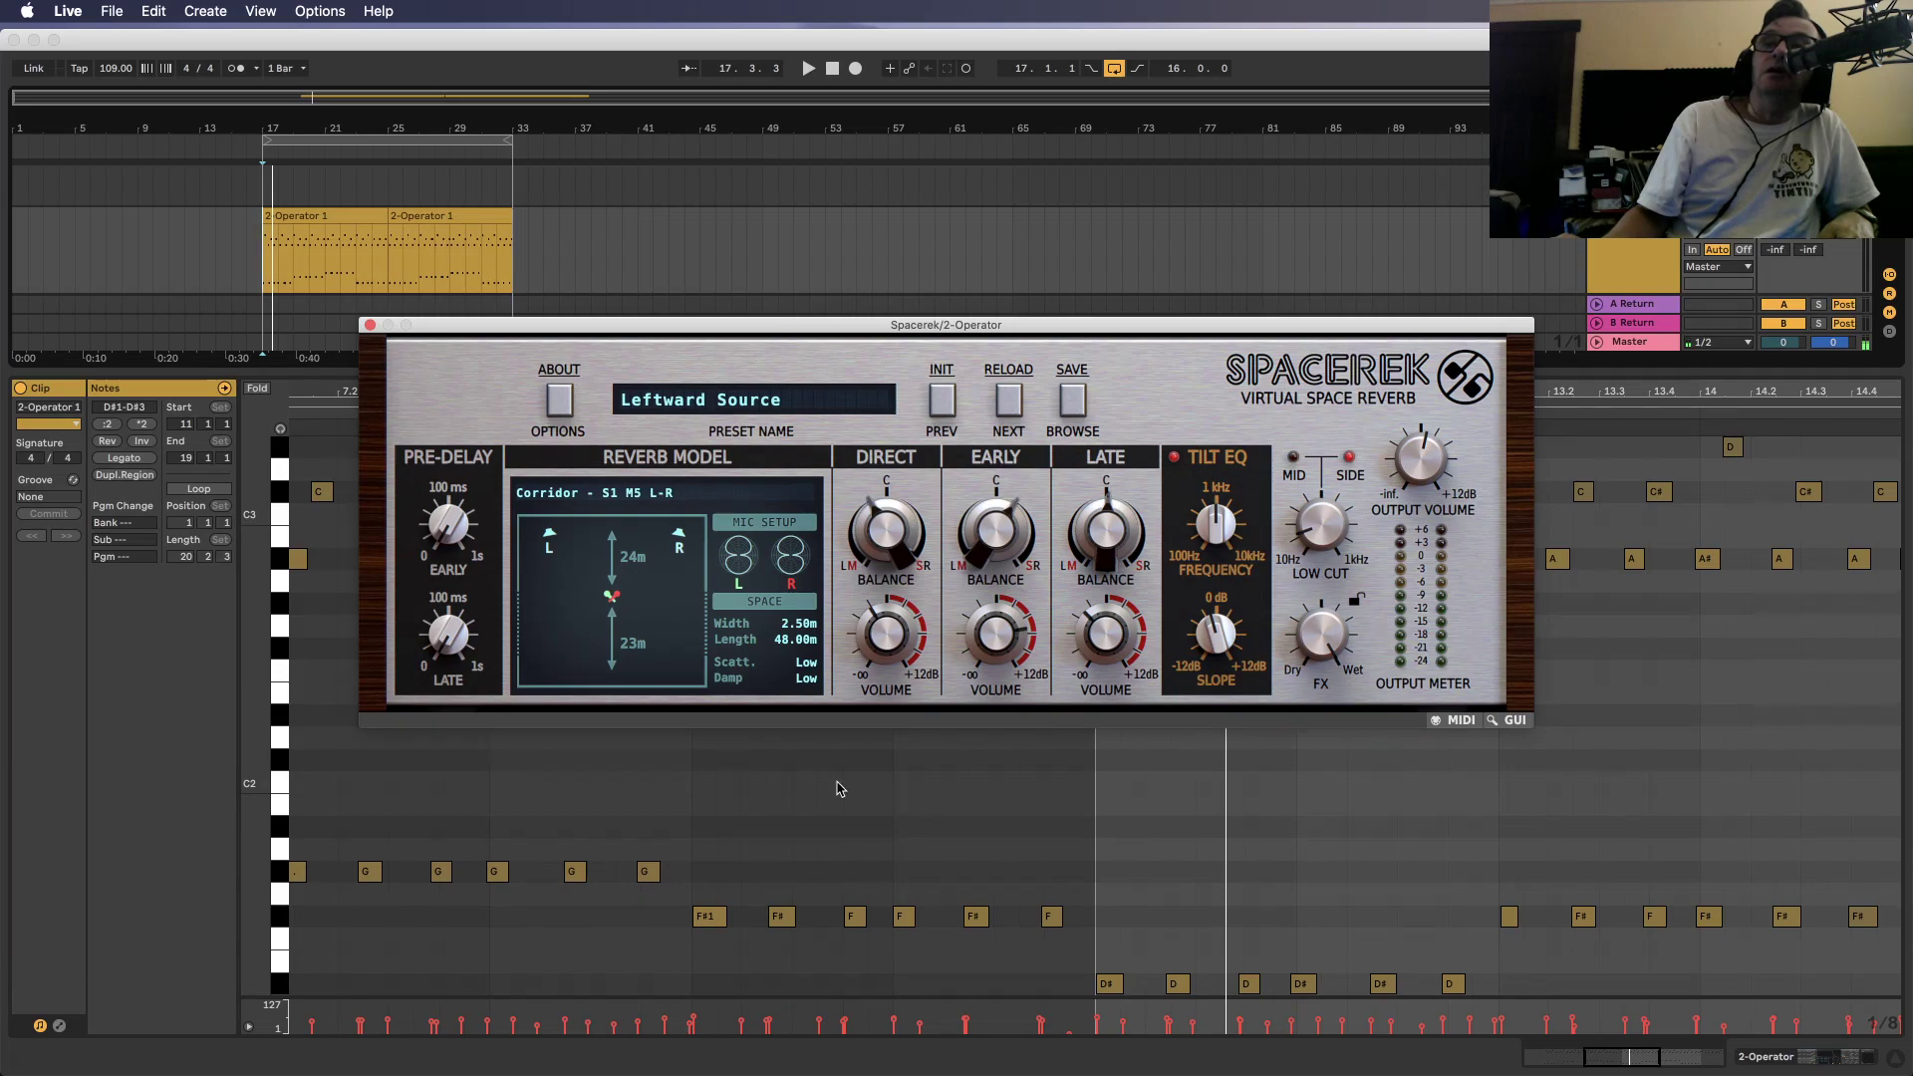
left_click(264, 259)
key("space")
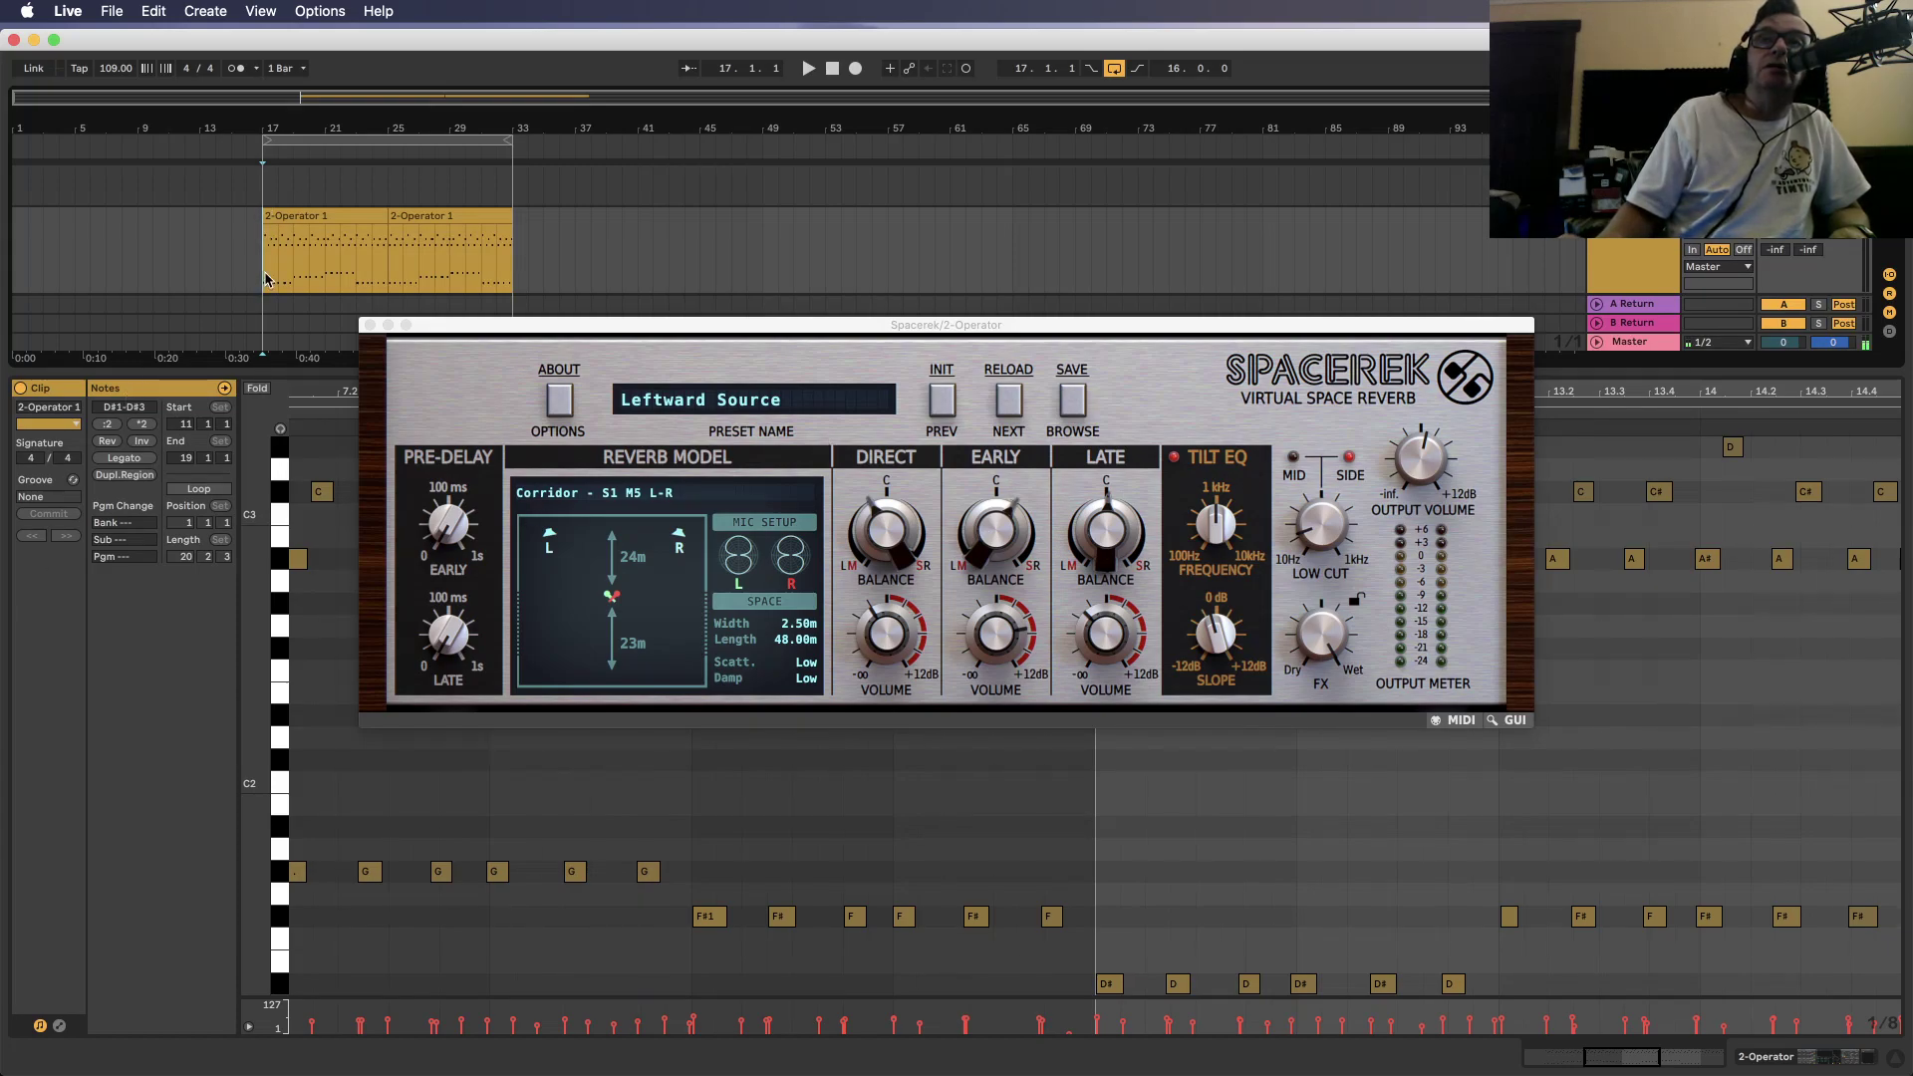
Start the riff playing and raise Spacerek's direct volume slightly
key("space")
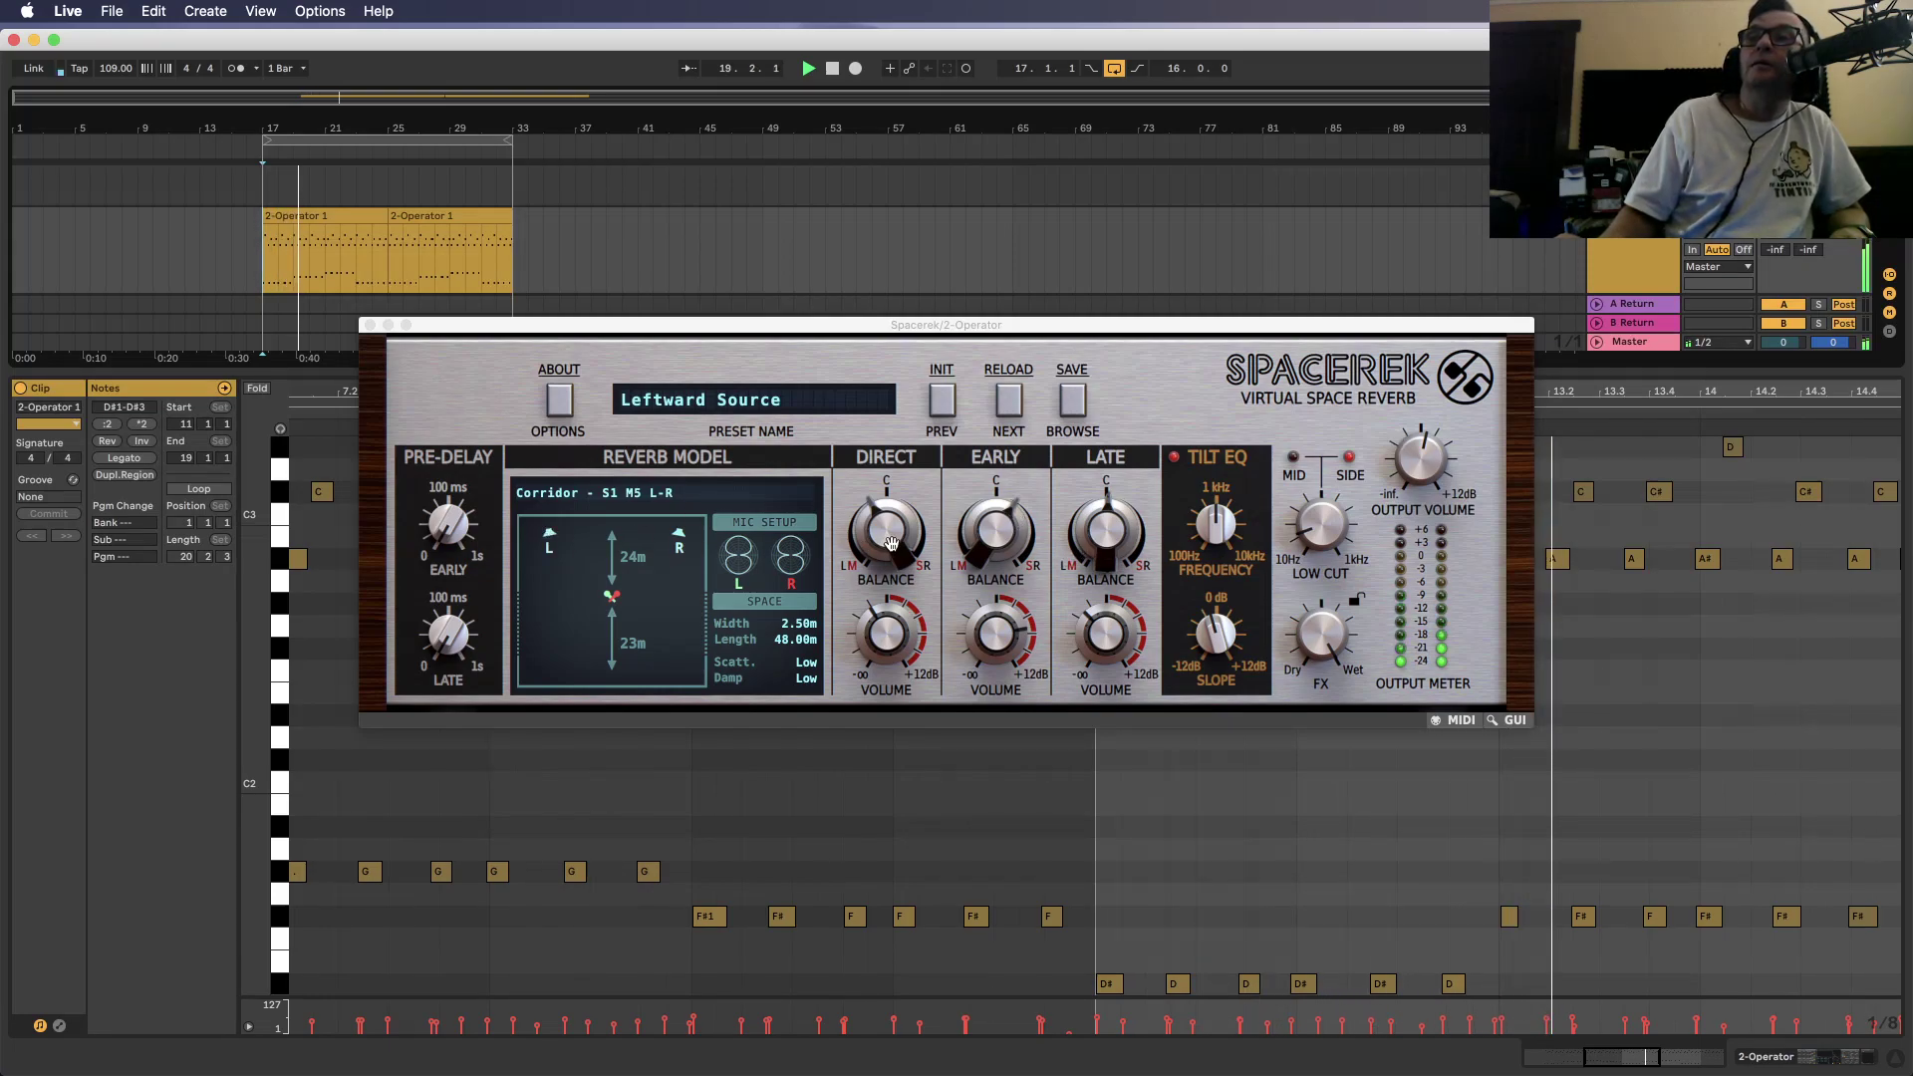
left_click(897, 642)
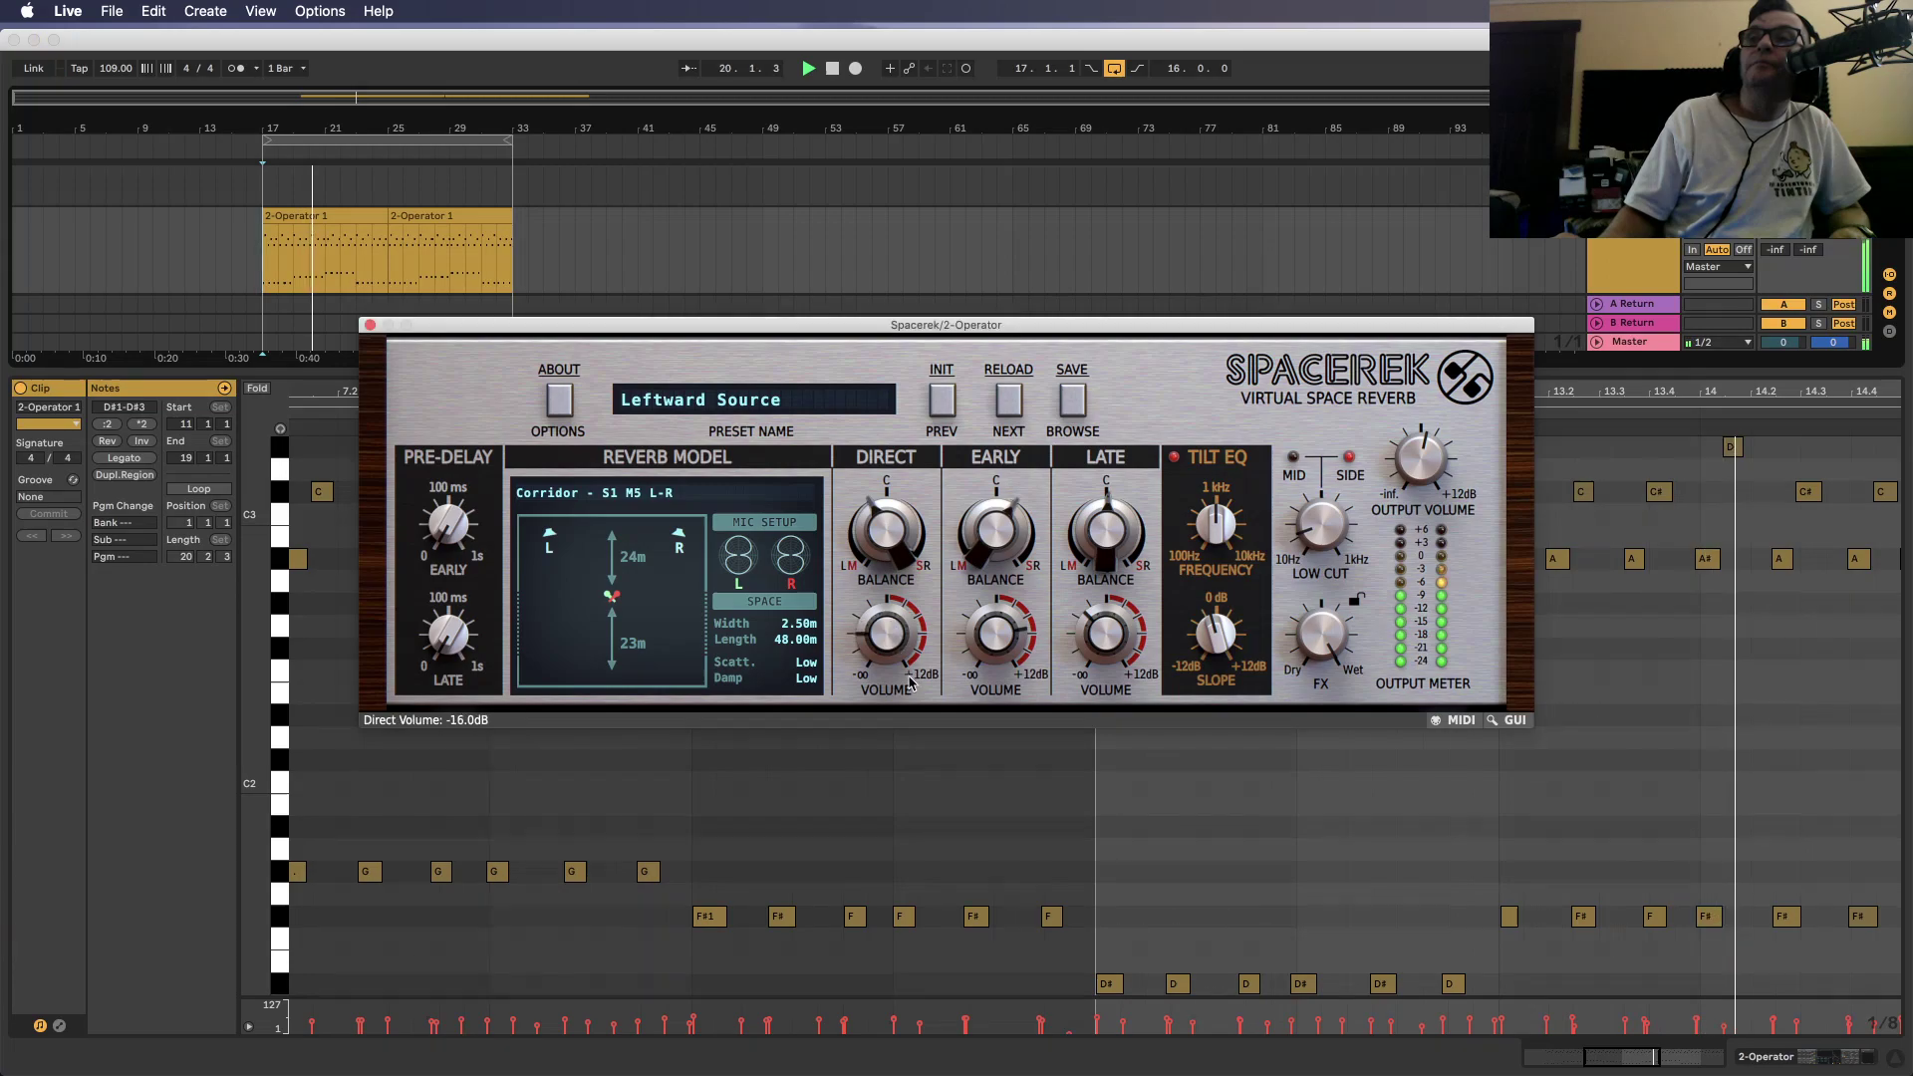
left_click_drag(907, 667, 907, 658)
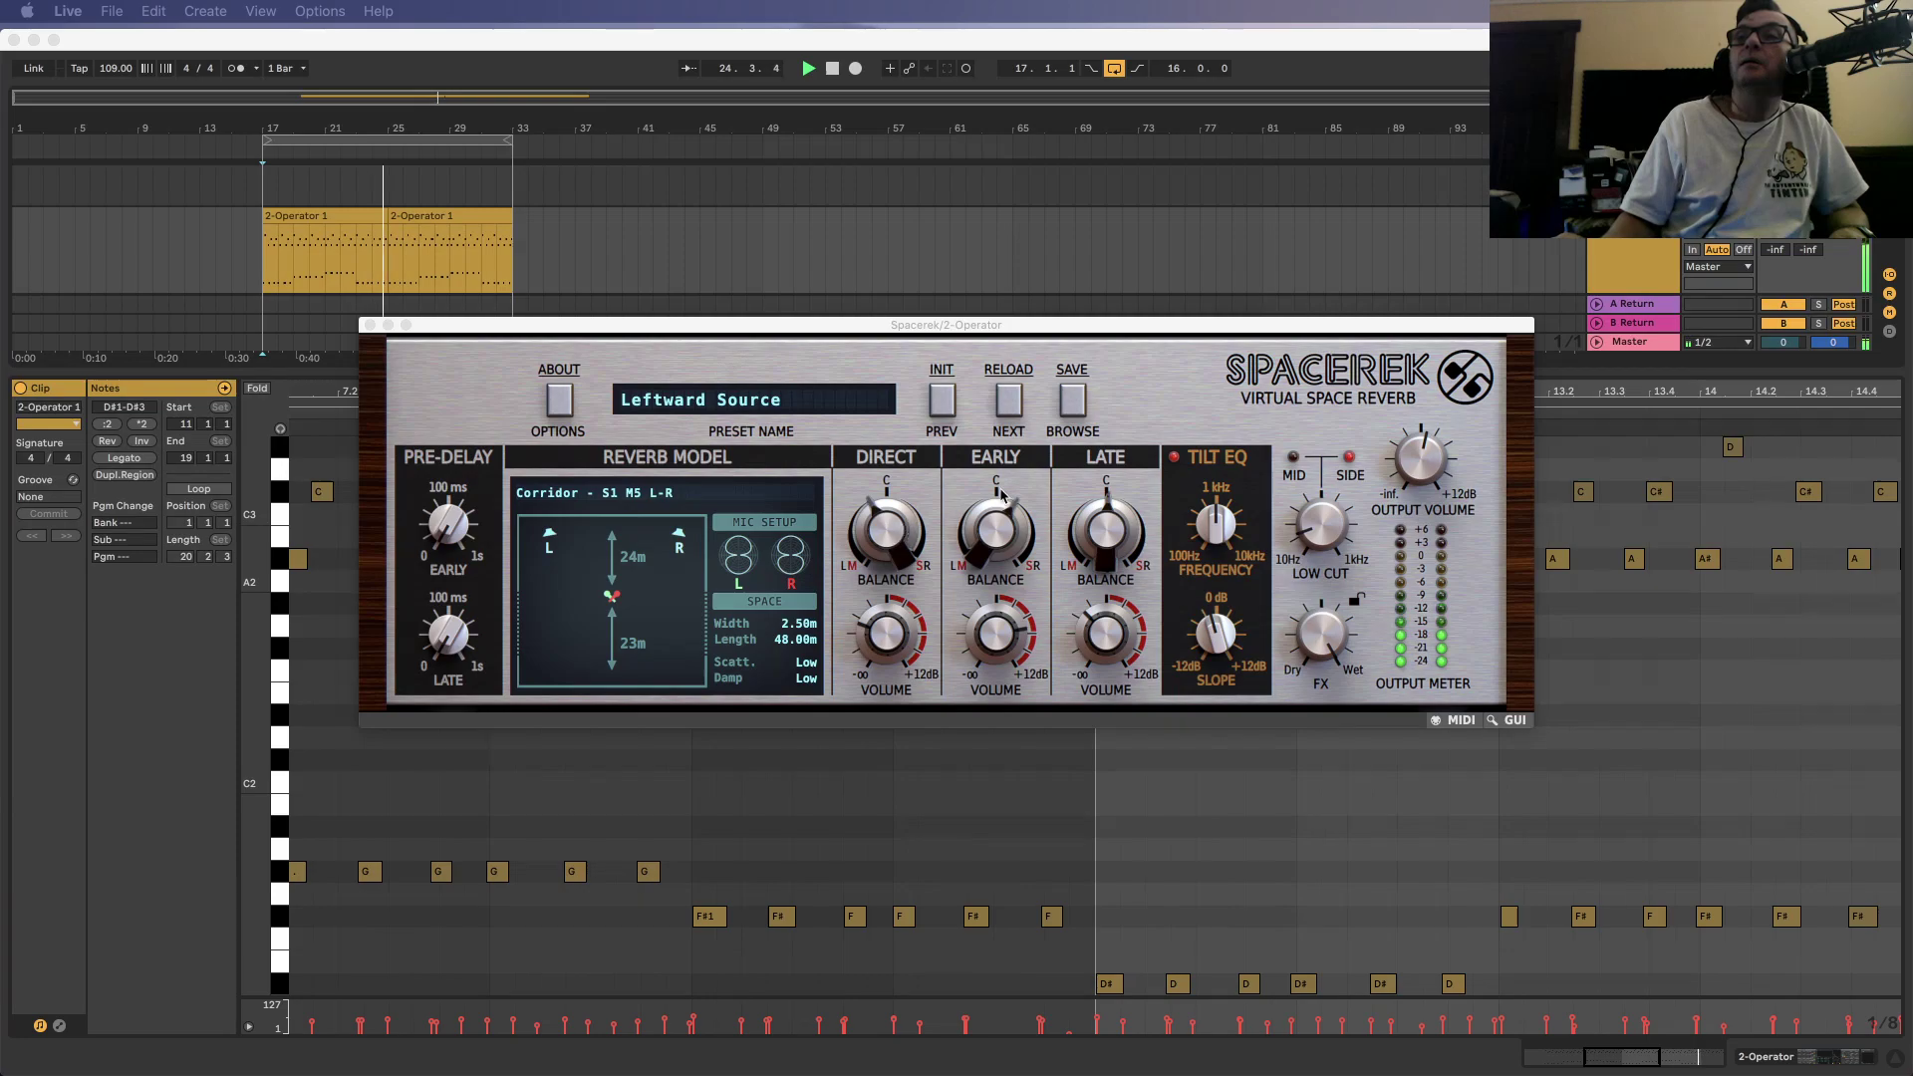
Set the tilt EQ to 705 Hz with slope near zero, and early balance 15% left
left_click_drag(1222, 516, 1226, 449)
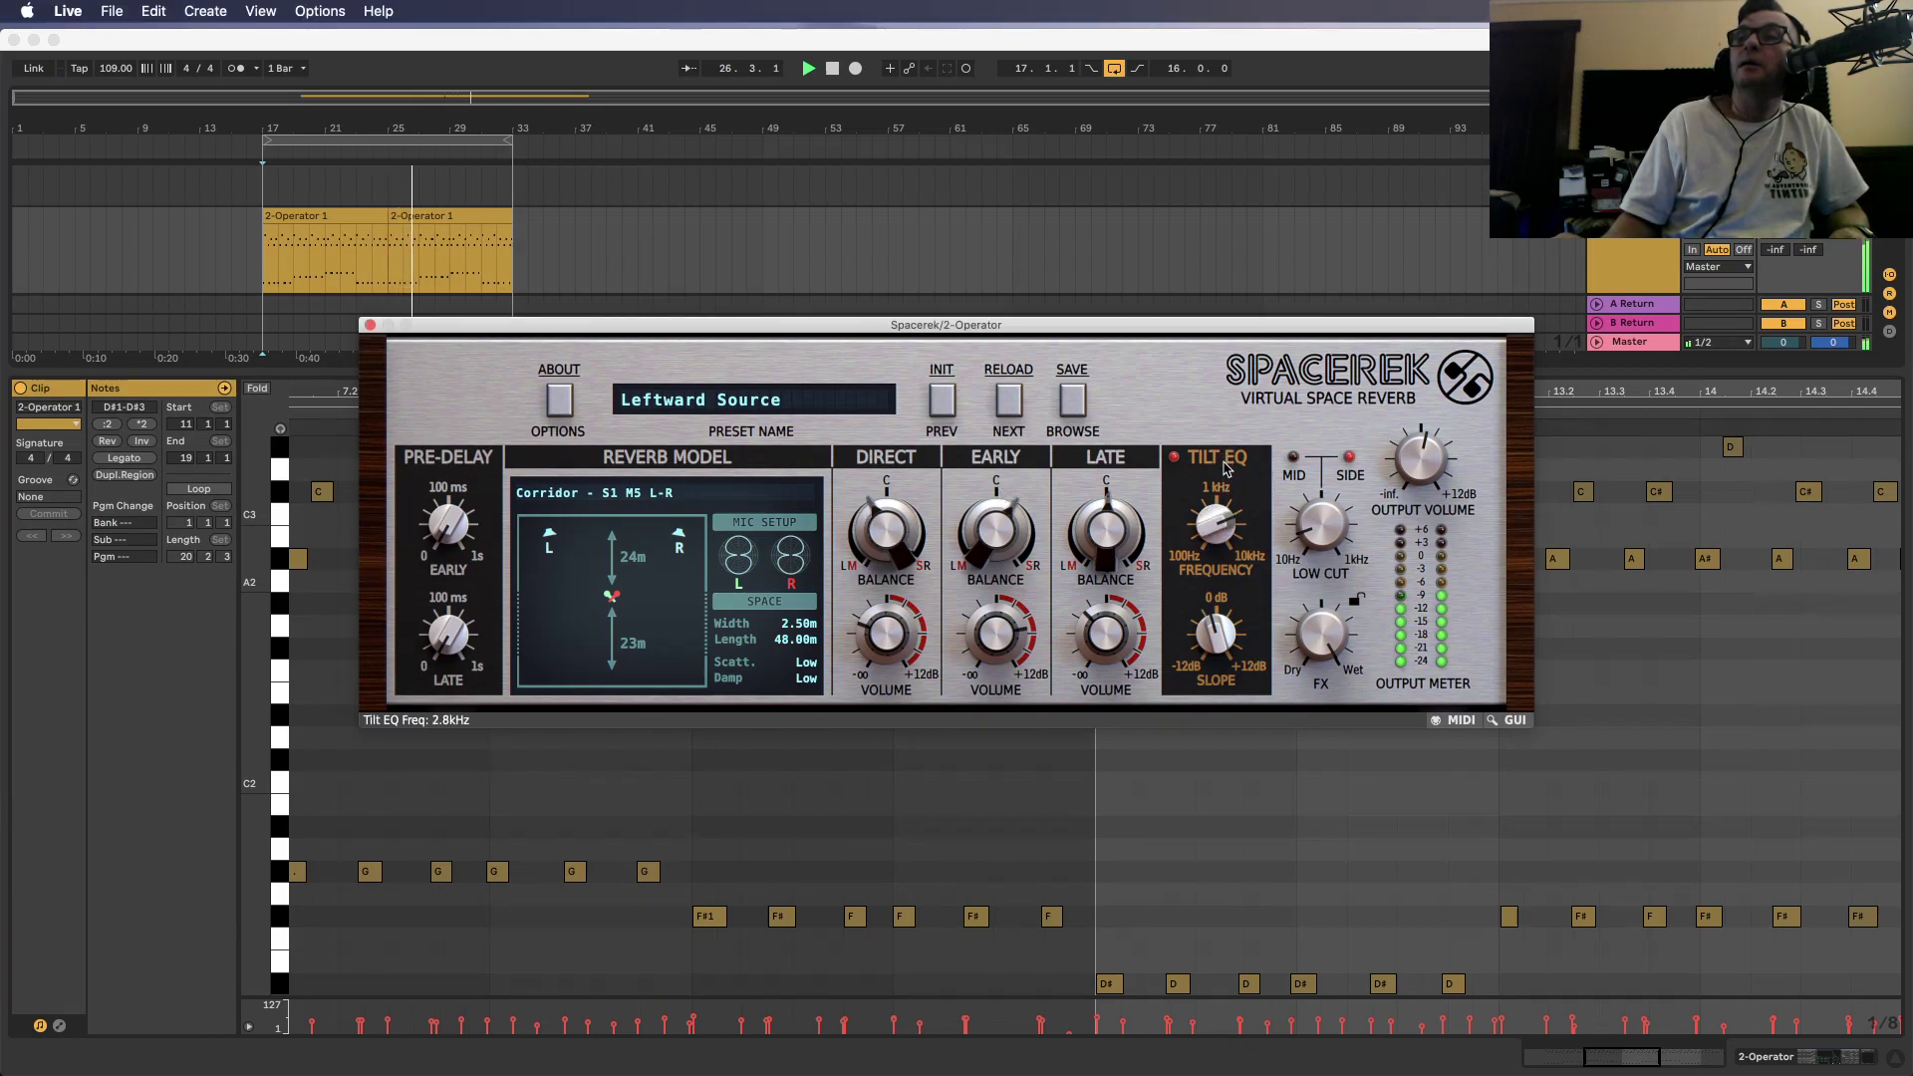
mouse_move(1227, 450)
left_mouse_down()
mouse_move(1222, 628)
mouse_move(1234, 580)
left_mouse_up()
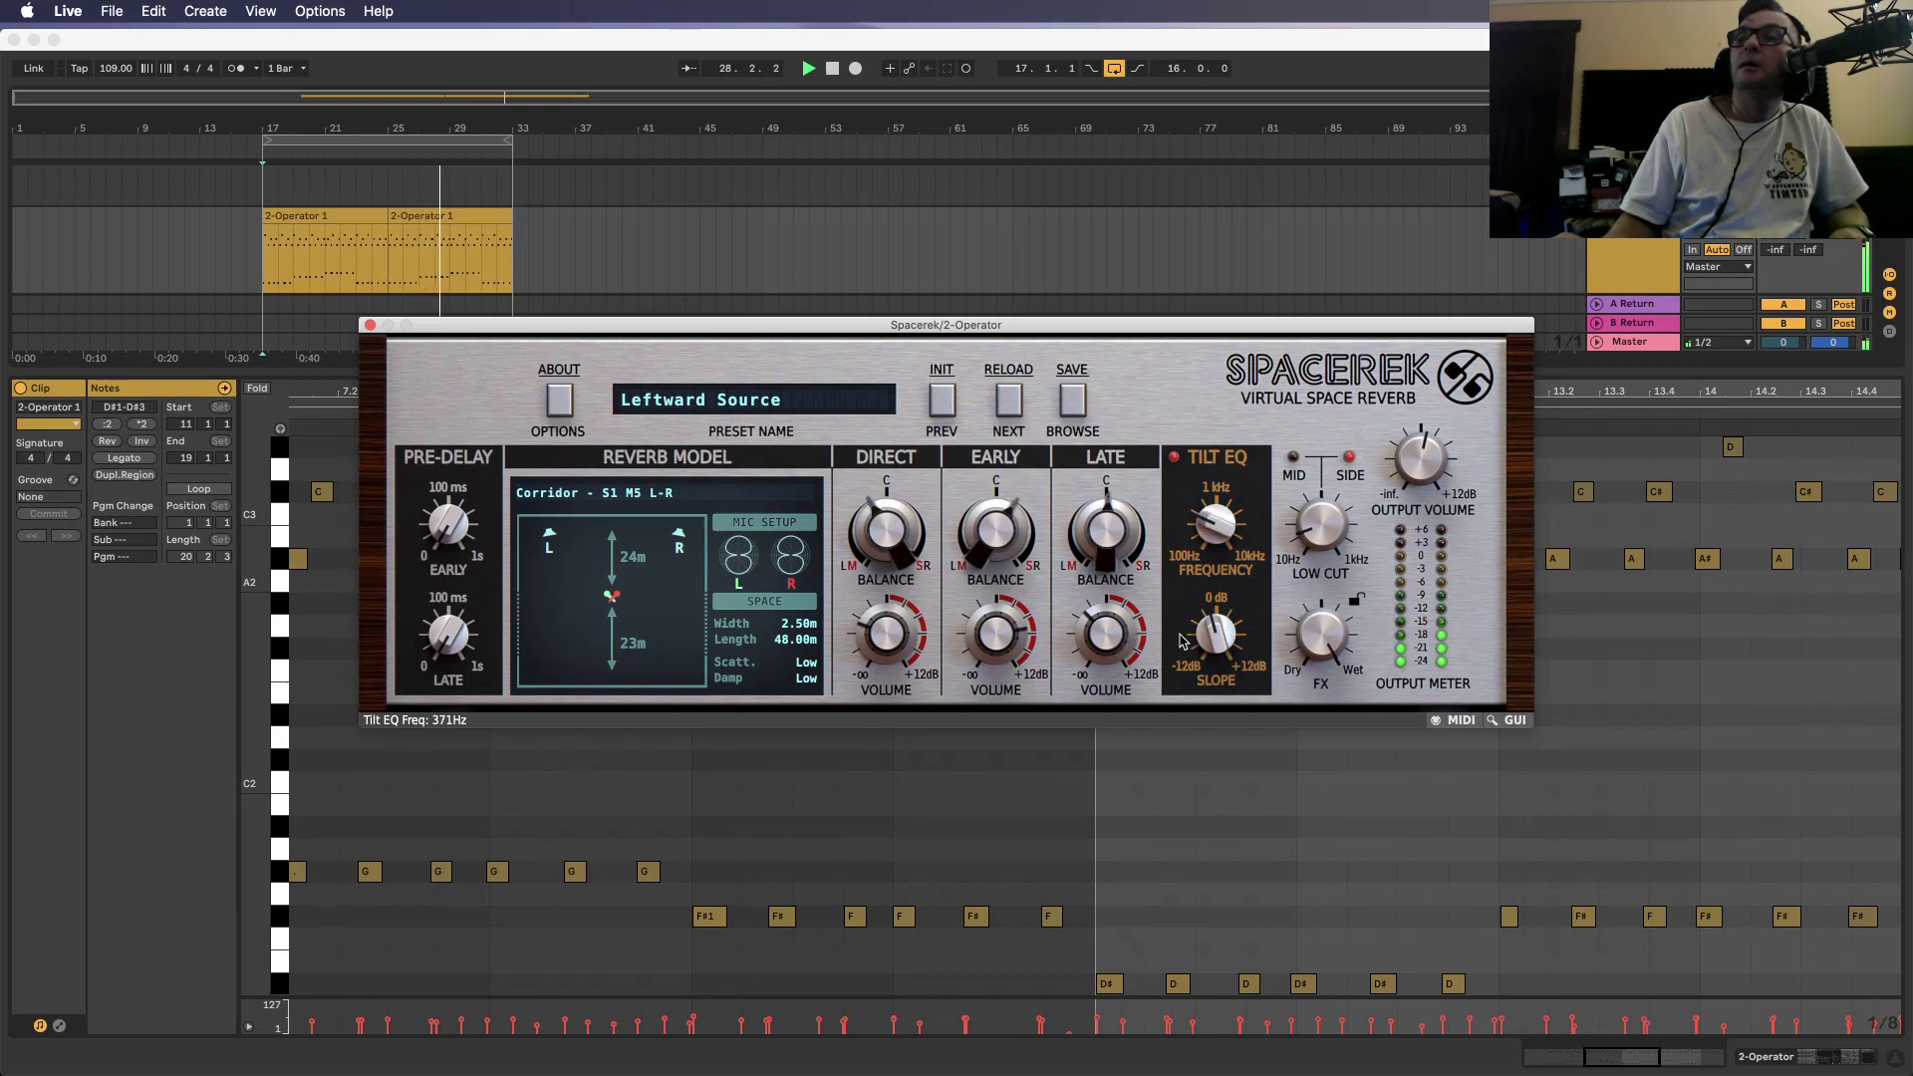
mouse_move(1202, 641)
left_mouse_down()
mouse_move(1237, 575)
mouse_move(1219, 486)
mouse_move(1239, 565)
left_mouse_up()
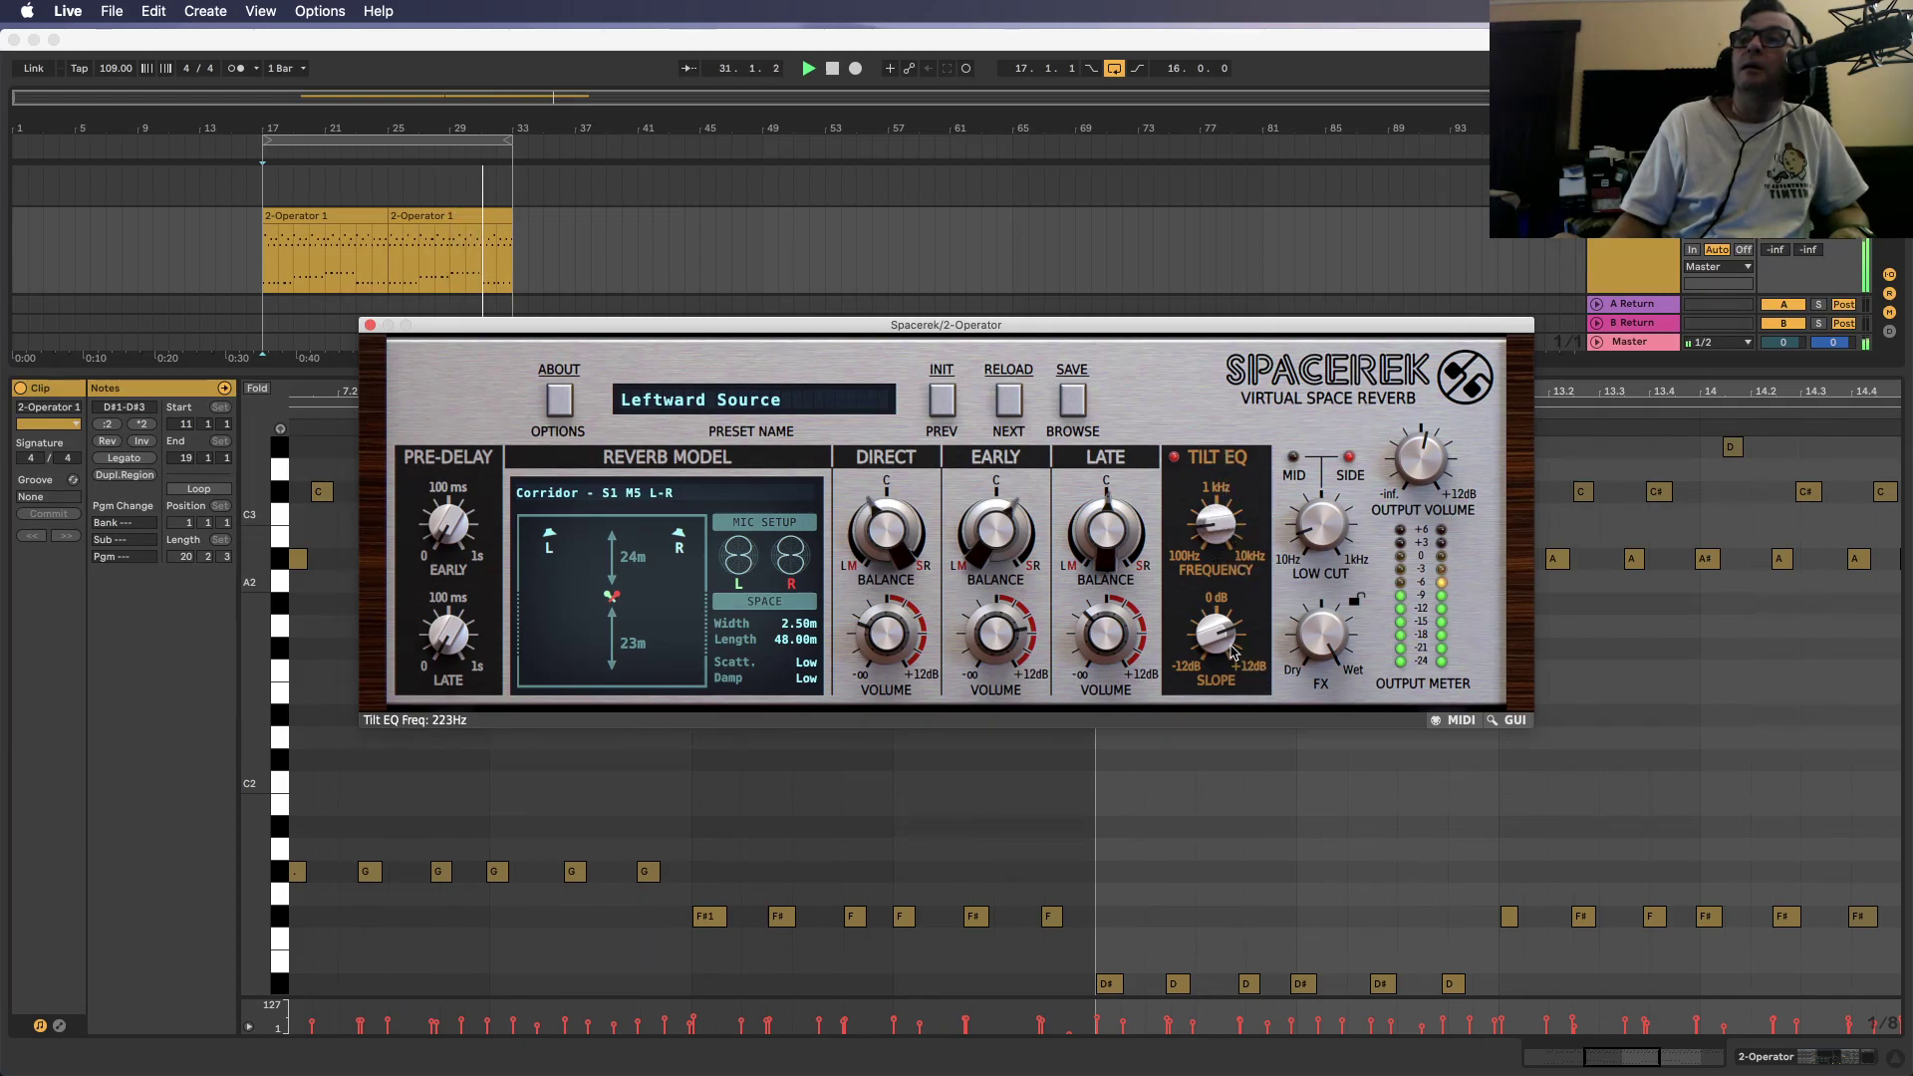
left_click_drag(1235, 648, 1228, 724)
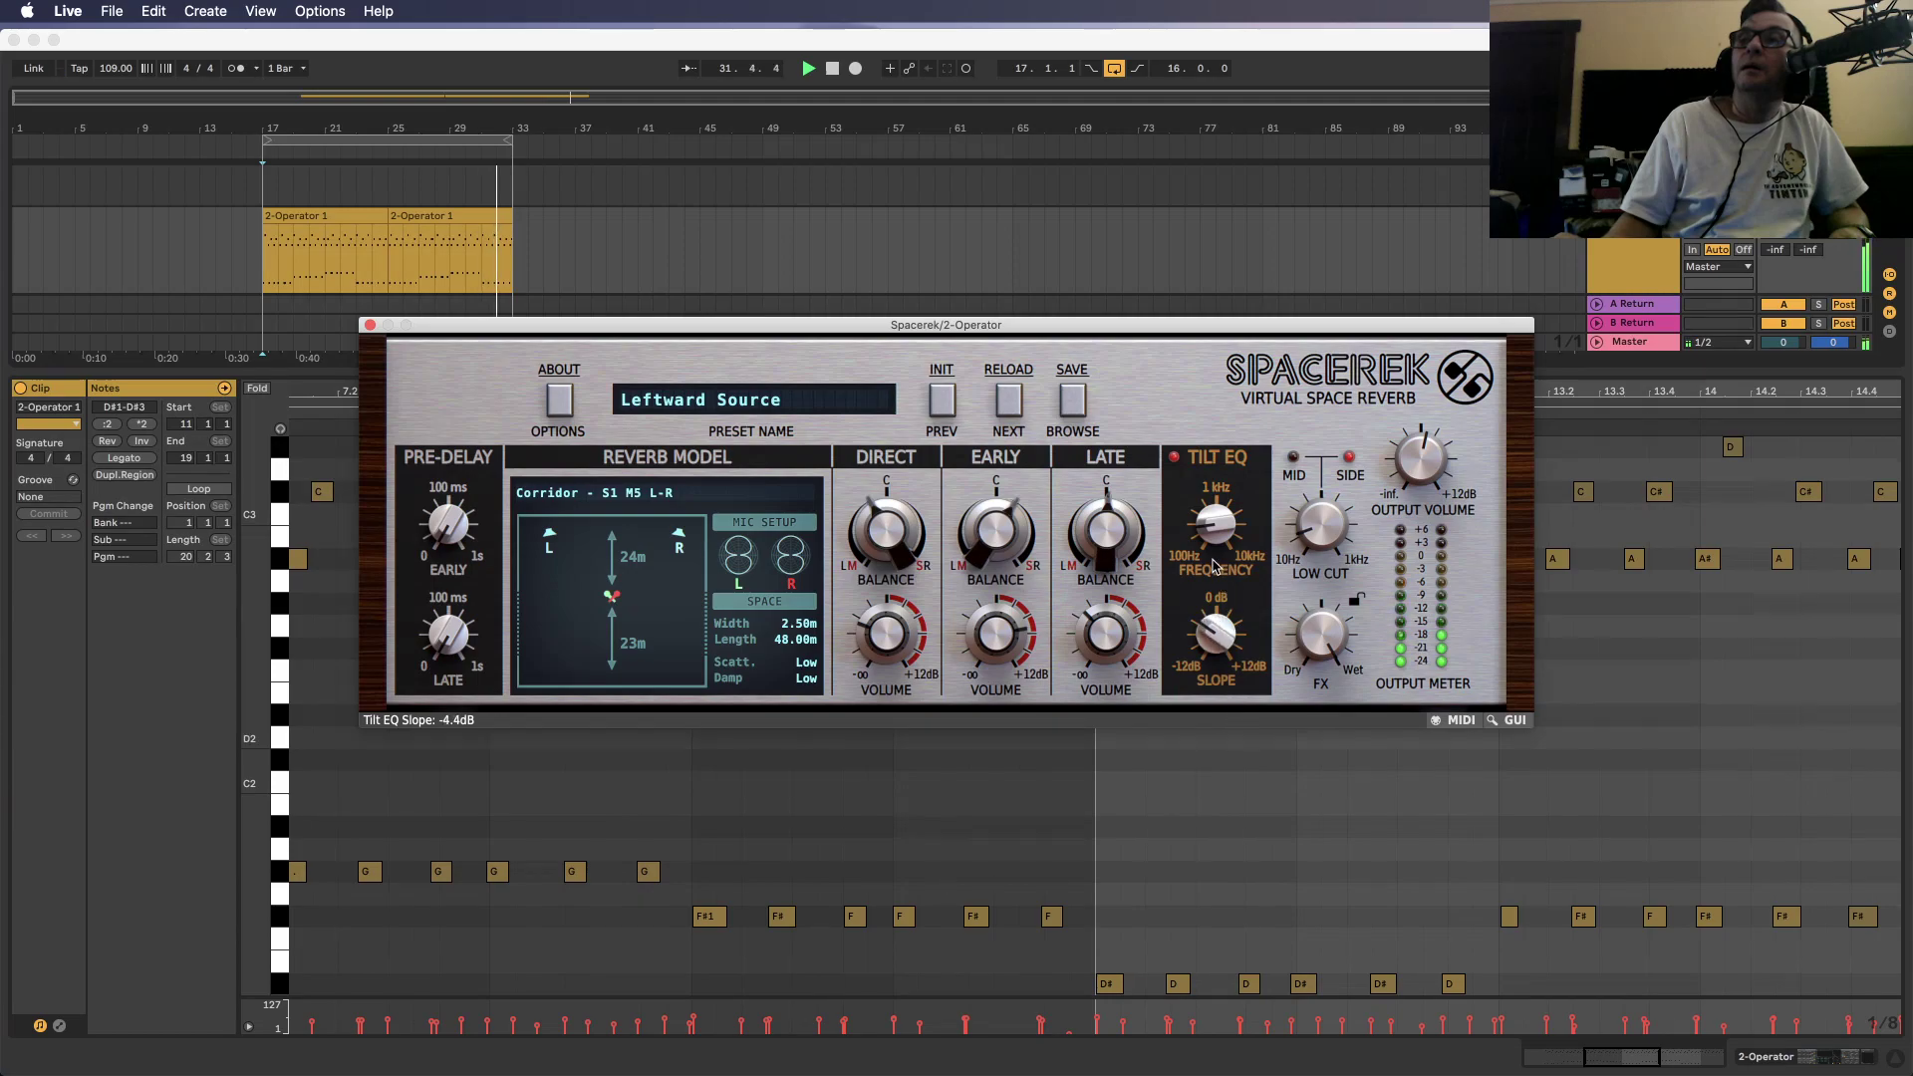
mouse_move(1217, 527)
left_mouse_down()
mouse_move(1211, 400)
mouse_move(1212, 463)
left_mouse_up()
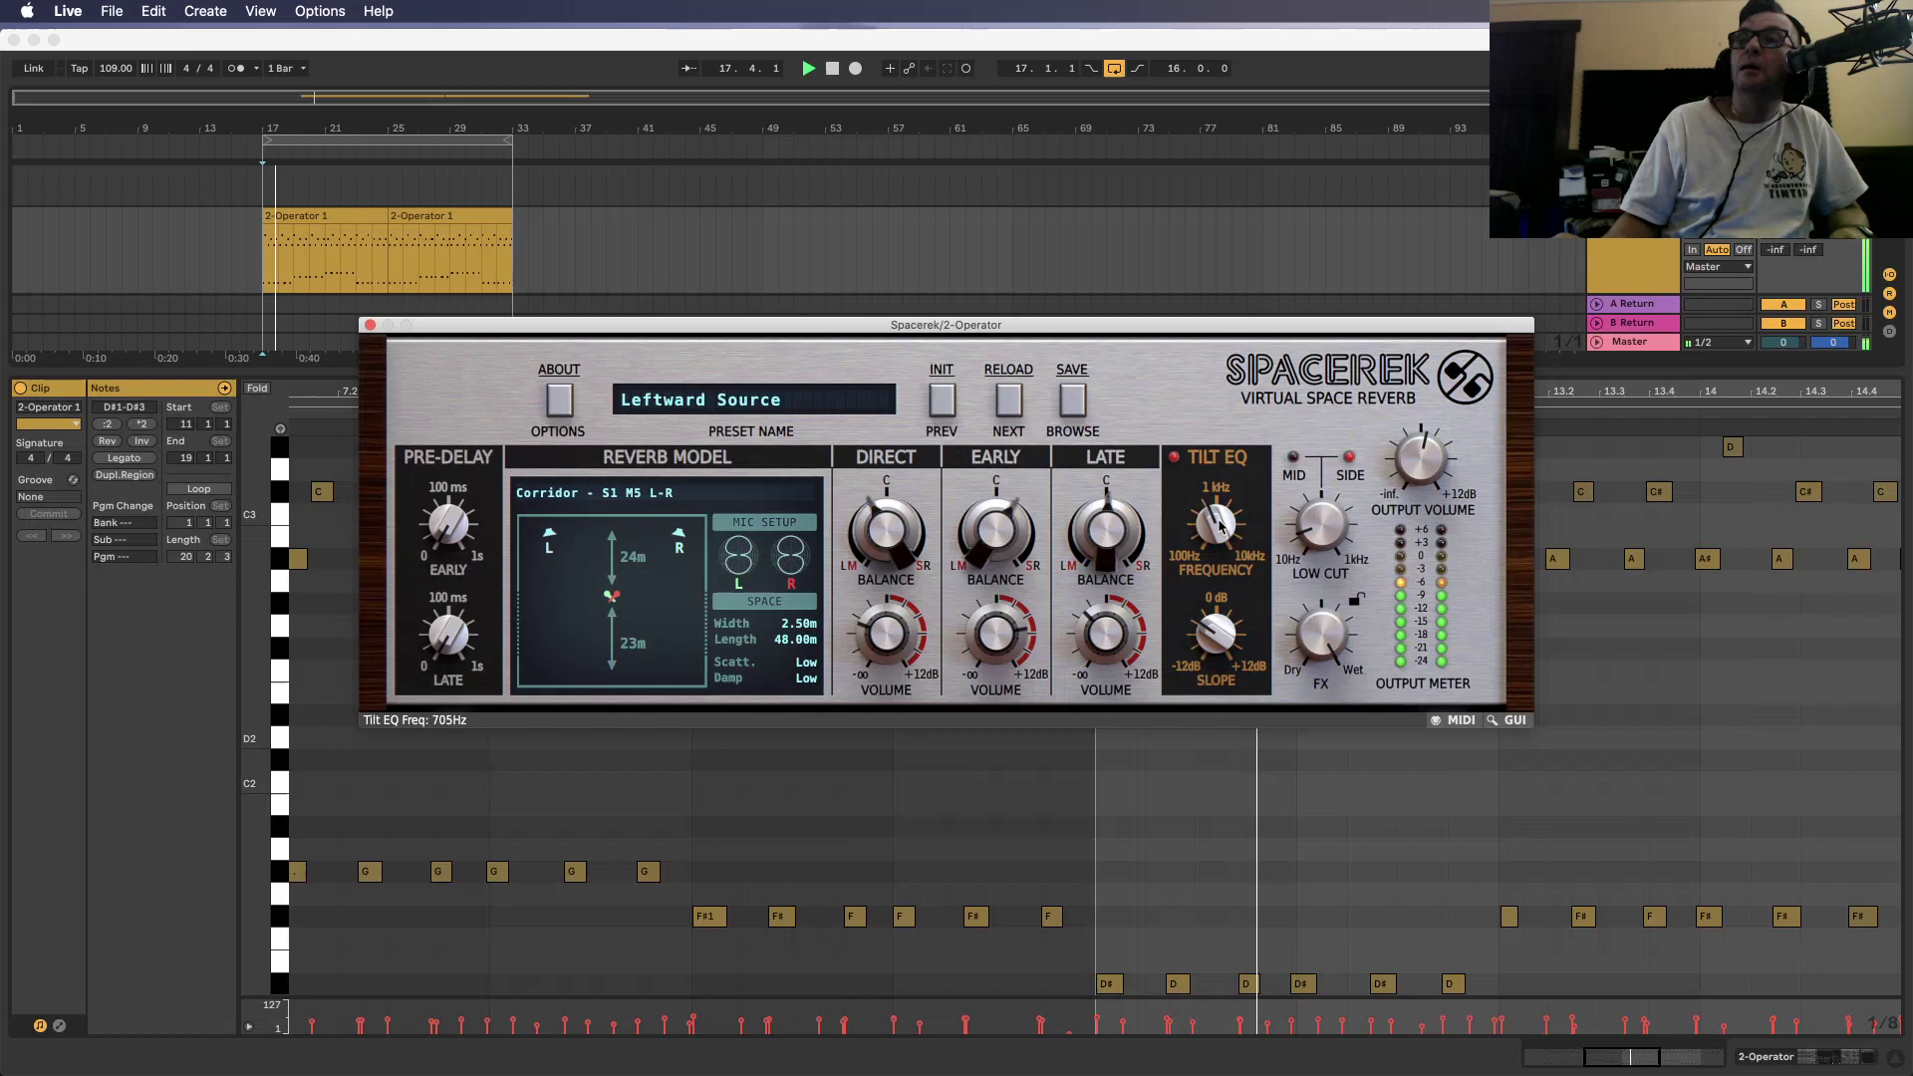
left_click_drag(1216, 530, 1217, 500)
left_click_drag(1218, 640, 1217, 635)
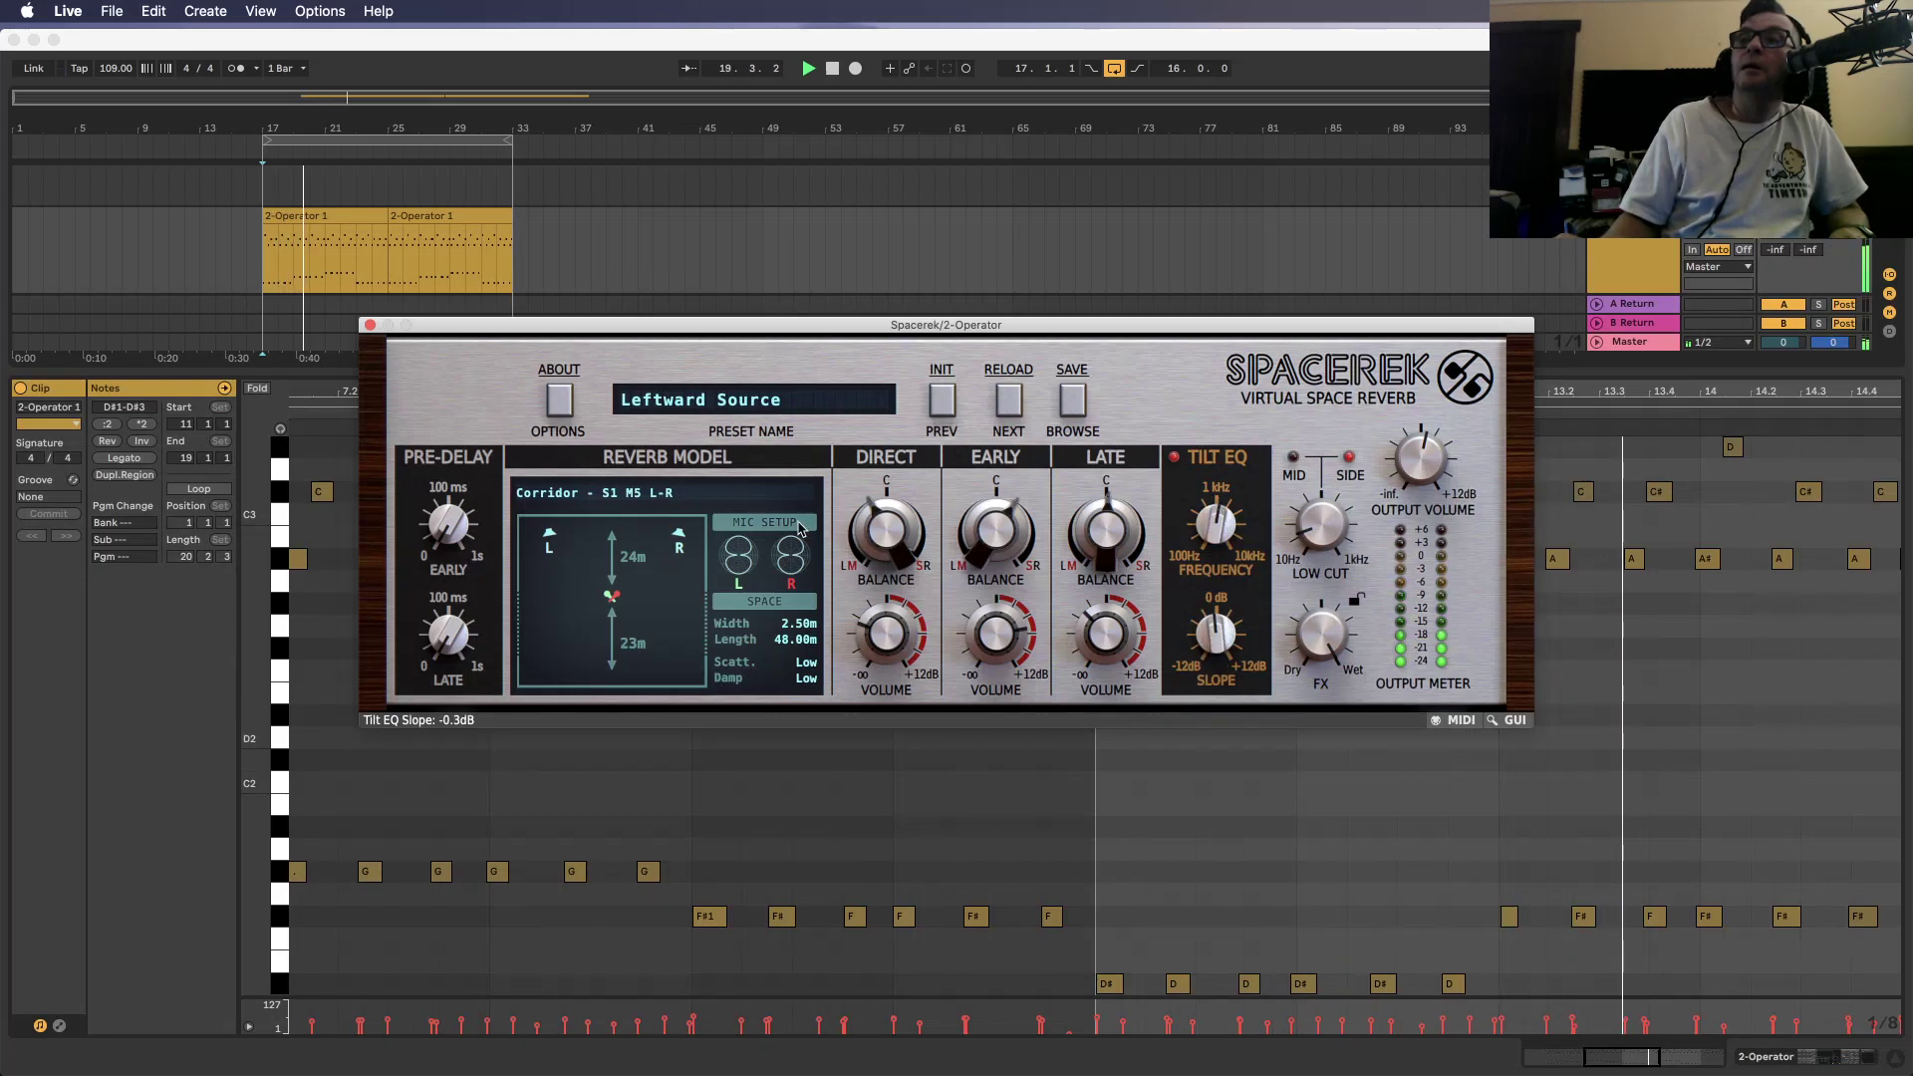
left_click_drag(1004, 545, 1016, 550)
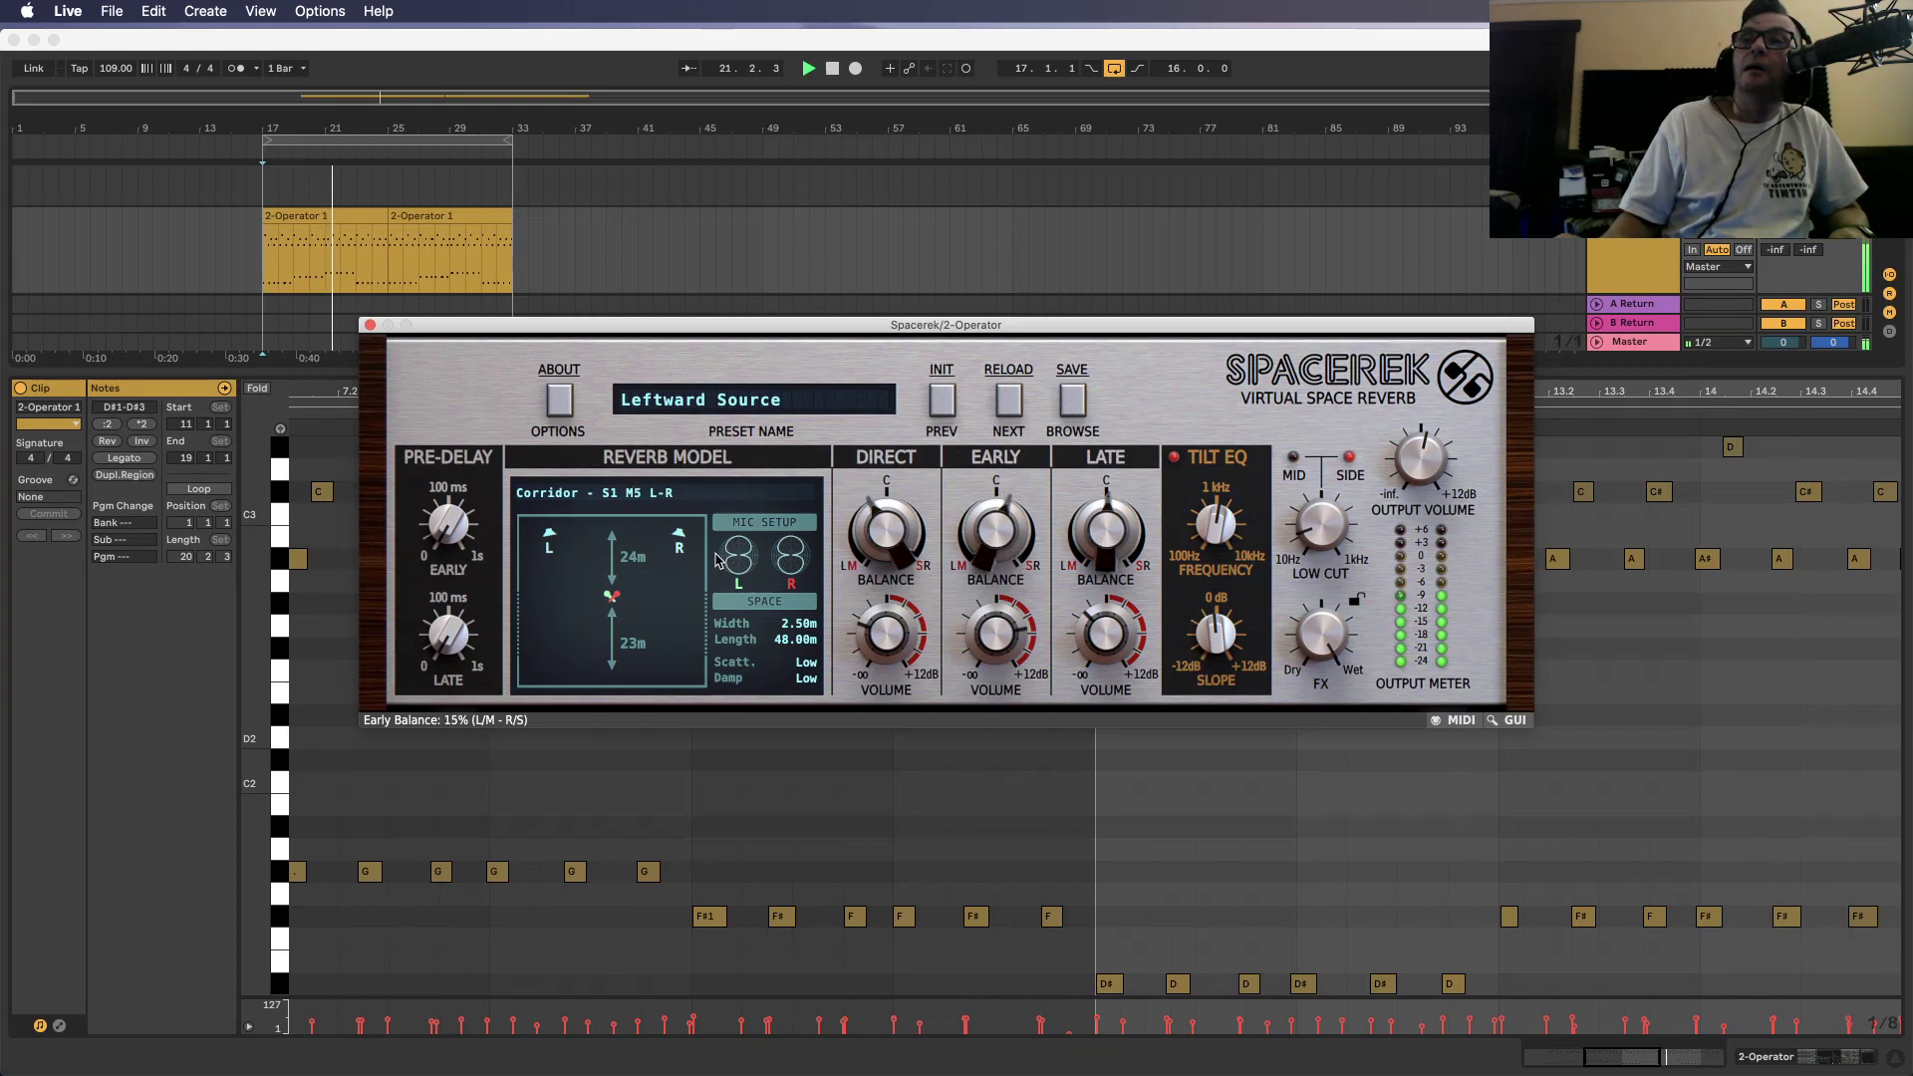
Try the Chapel - S1 M1 L-R reverb model
left_click(619, 606)
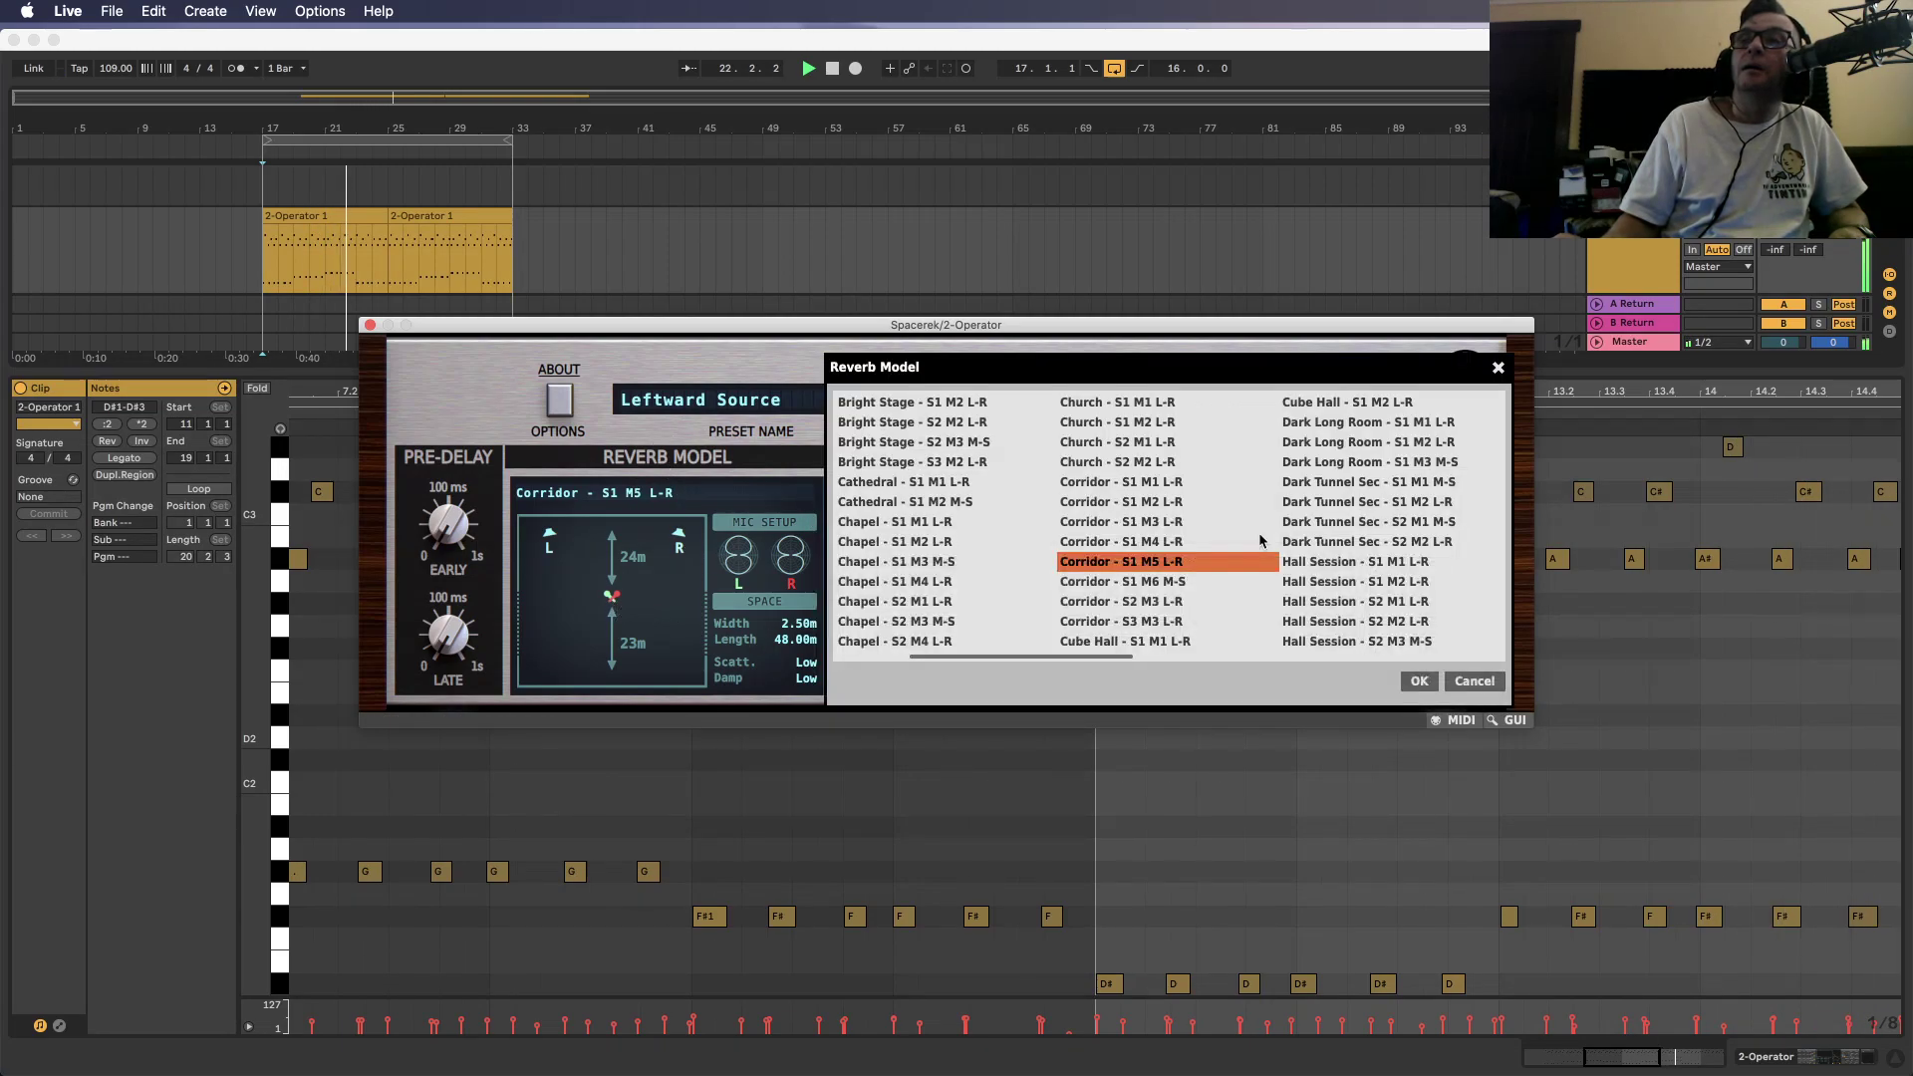
left_click(869, 524)
left_click(1418, 680)
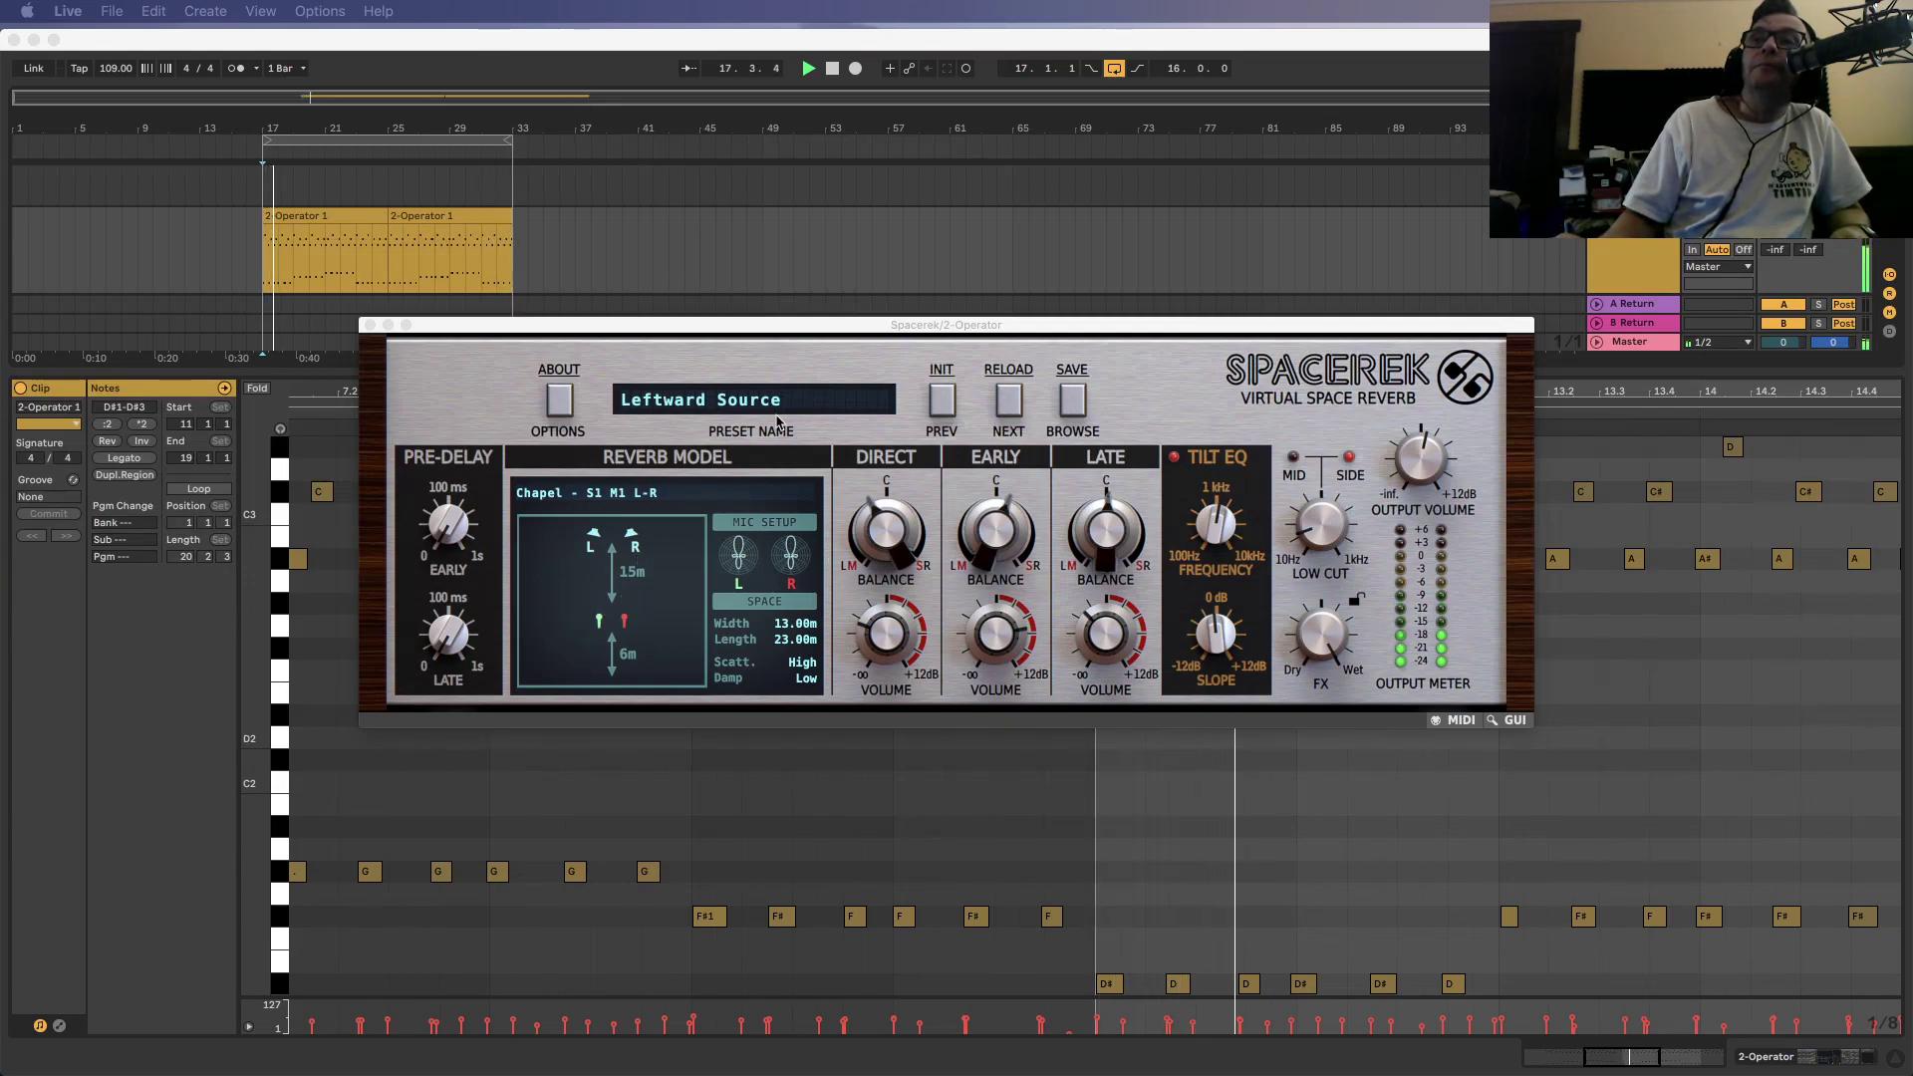
Switch the reverb model to Church - S2 M2 L-R
left_click(634, 643)
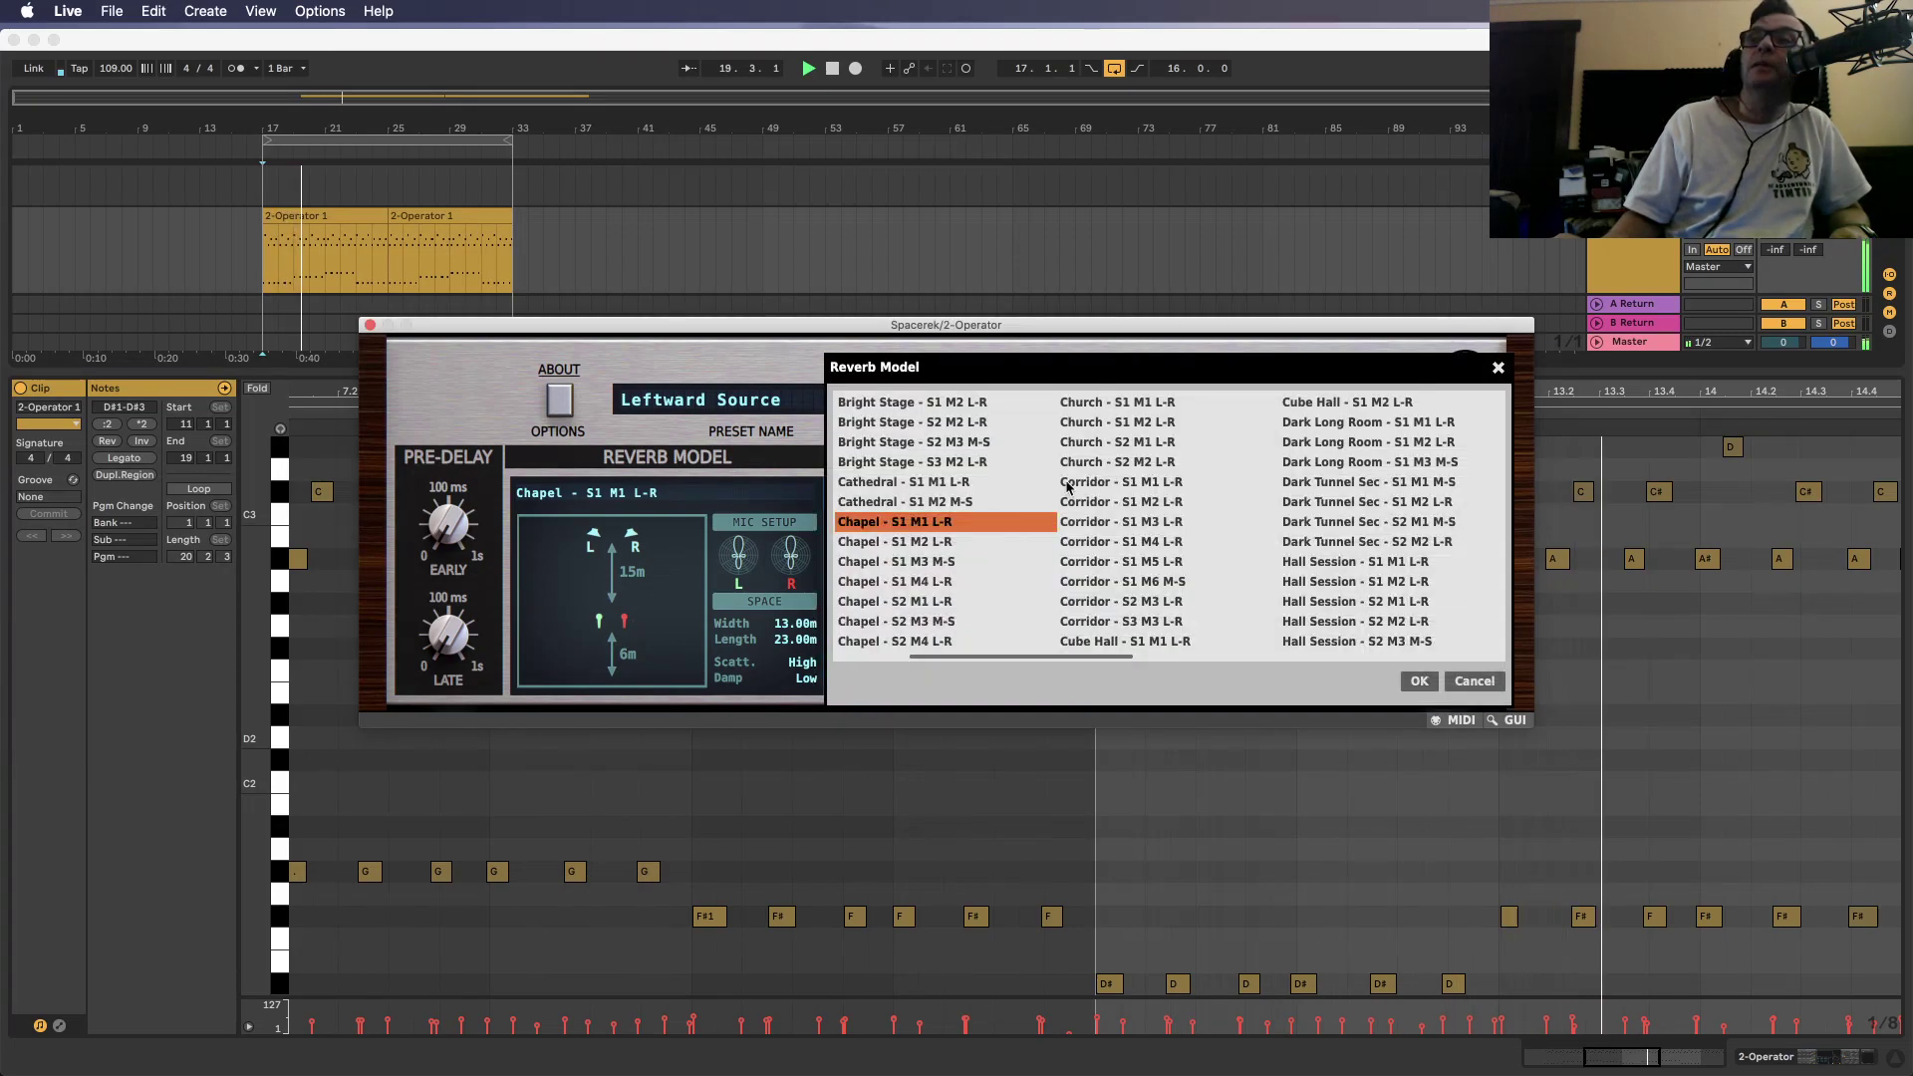
left_click(1069, 462)
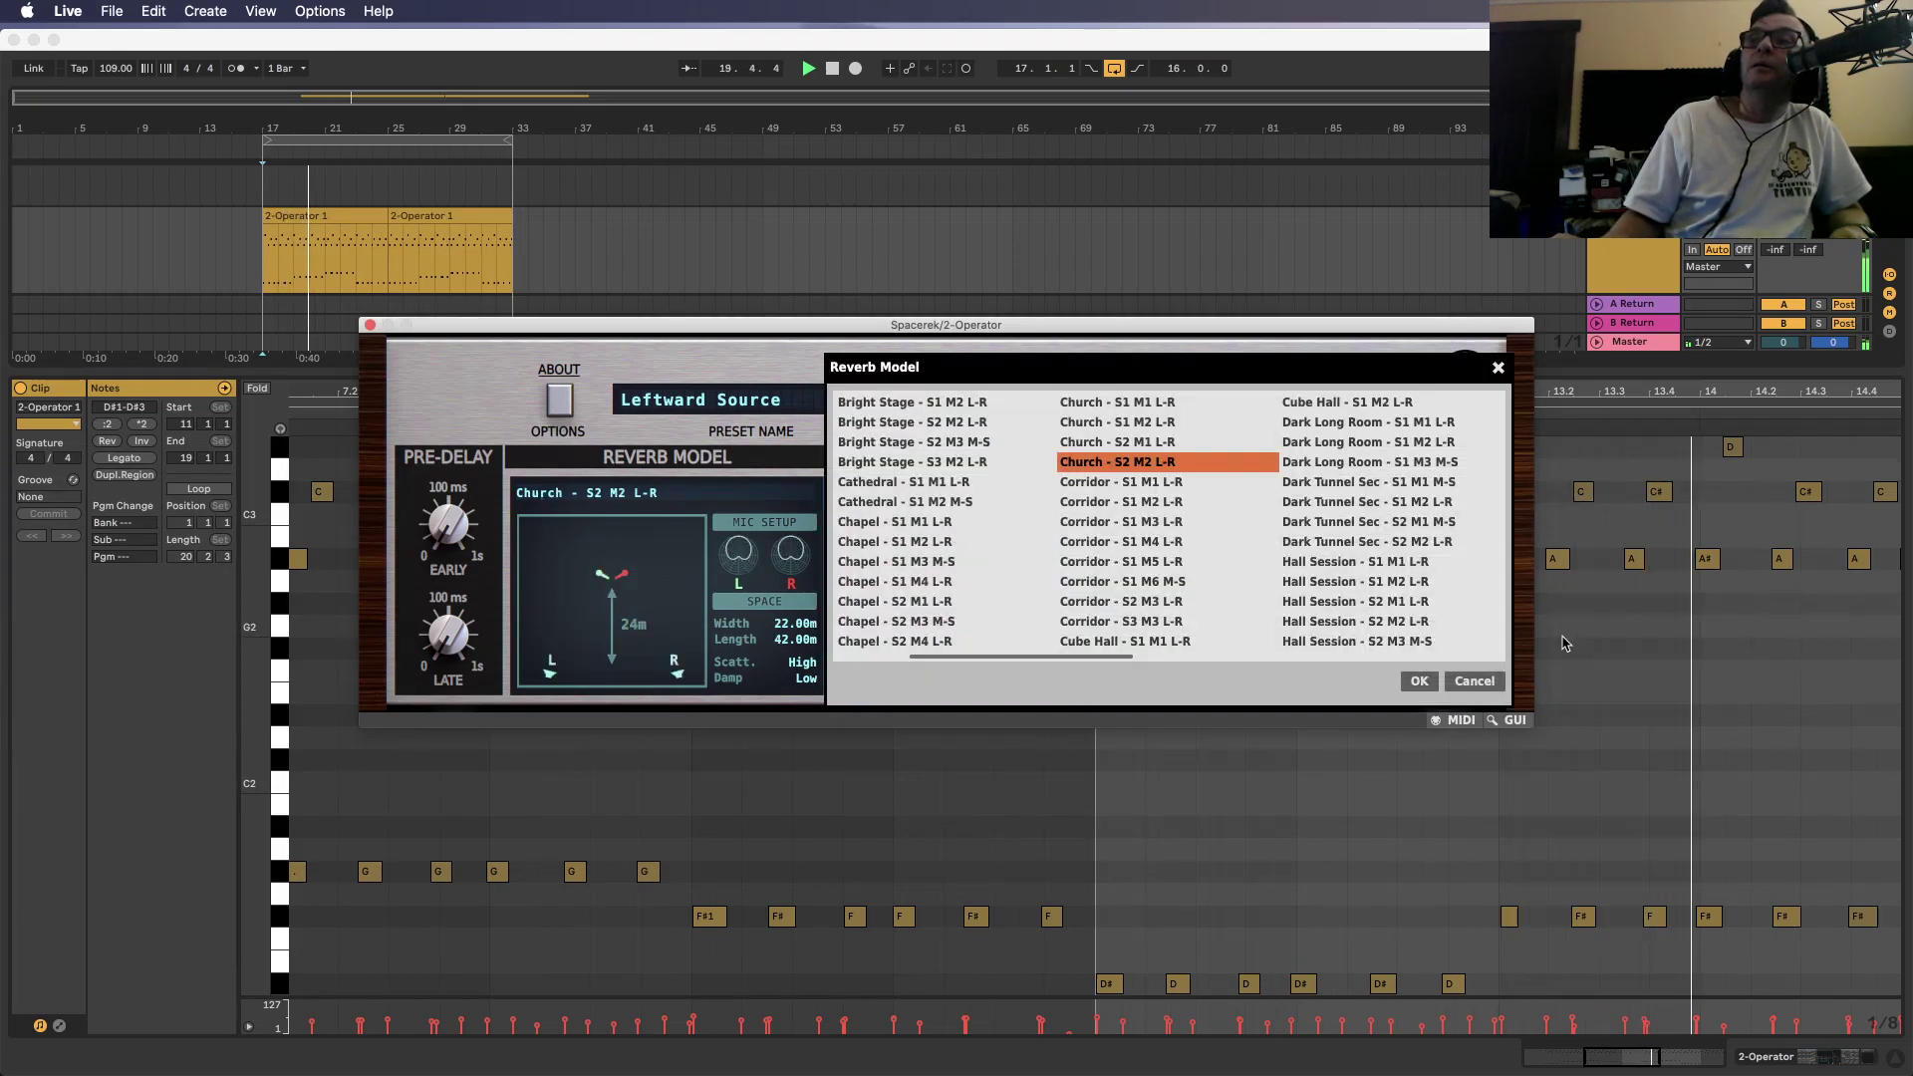
left_click(1417, 681)
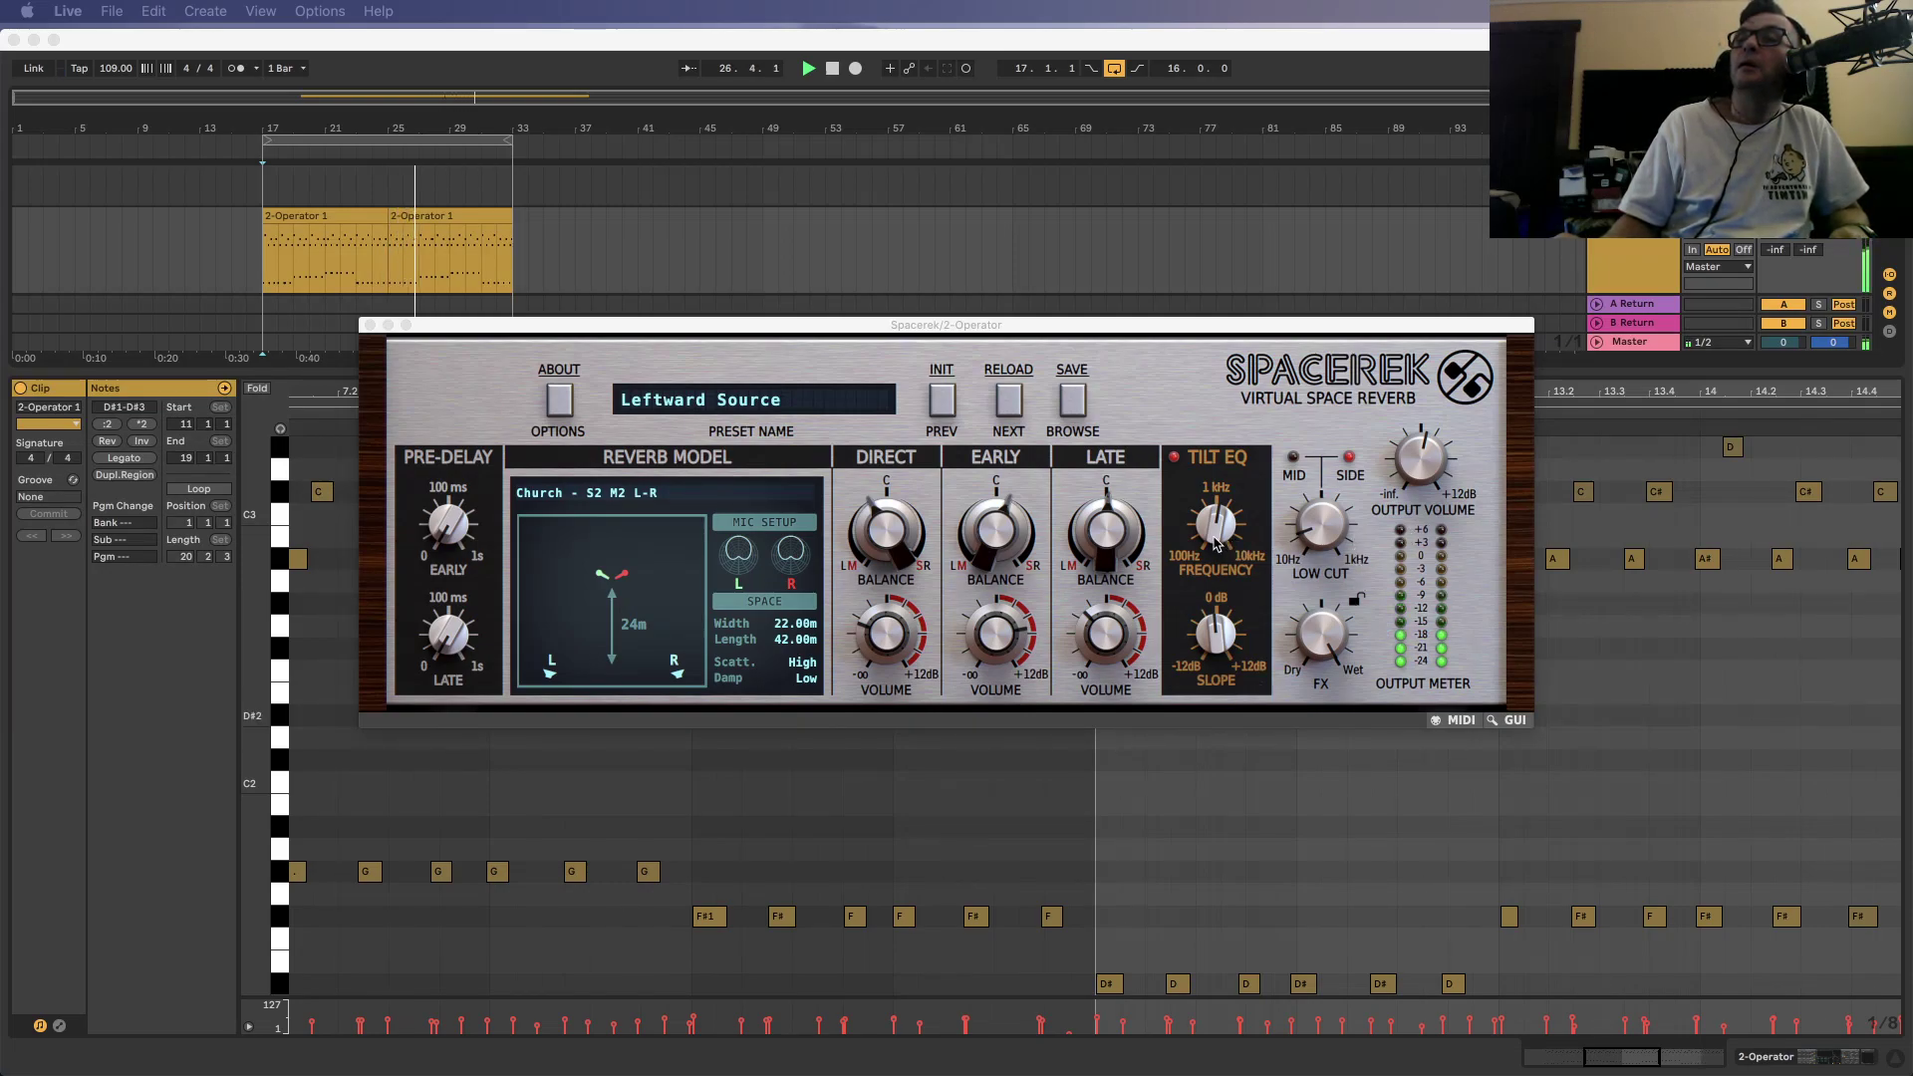
Retune tilt EQ, late and early balance, reset early volume to 0 dB, raise early pre-delay
left_click_drag(1216, 526, 1220, 550)
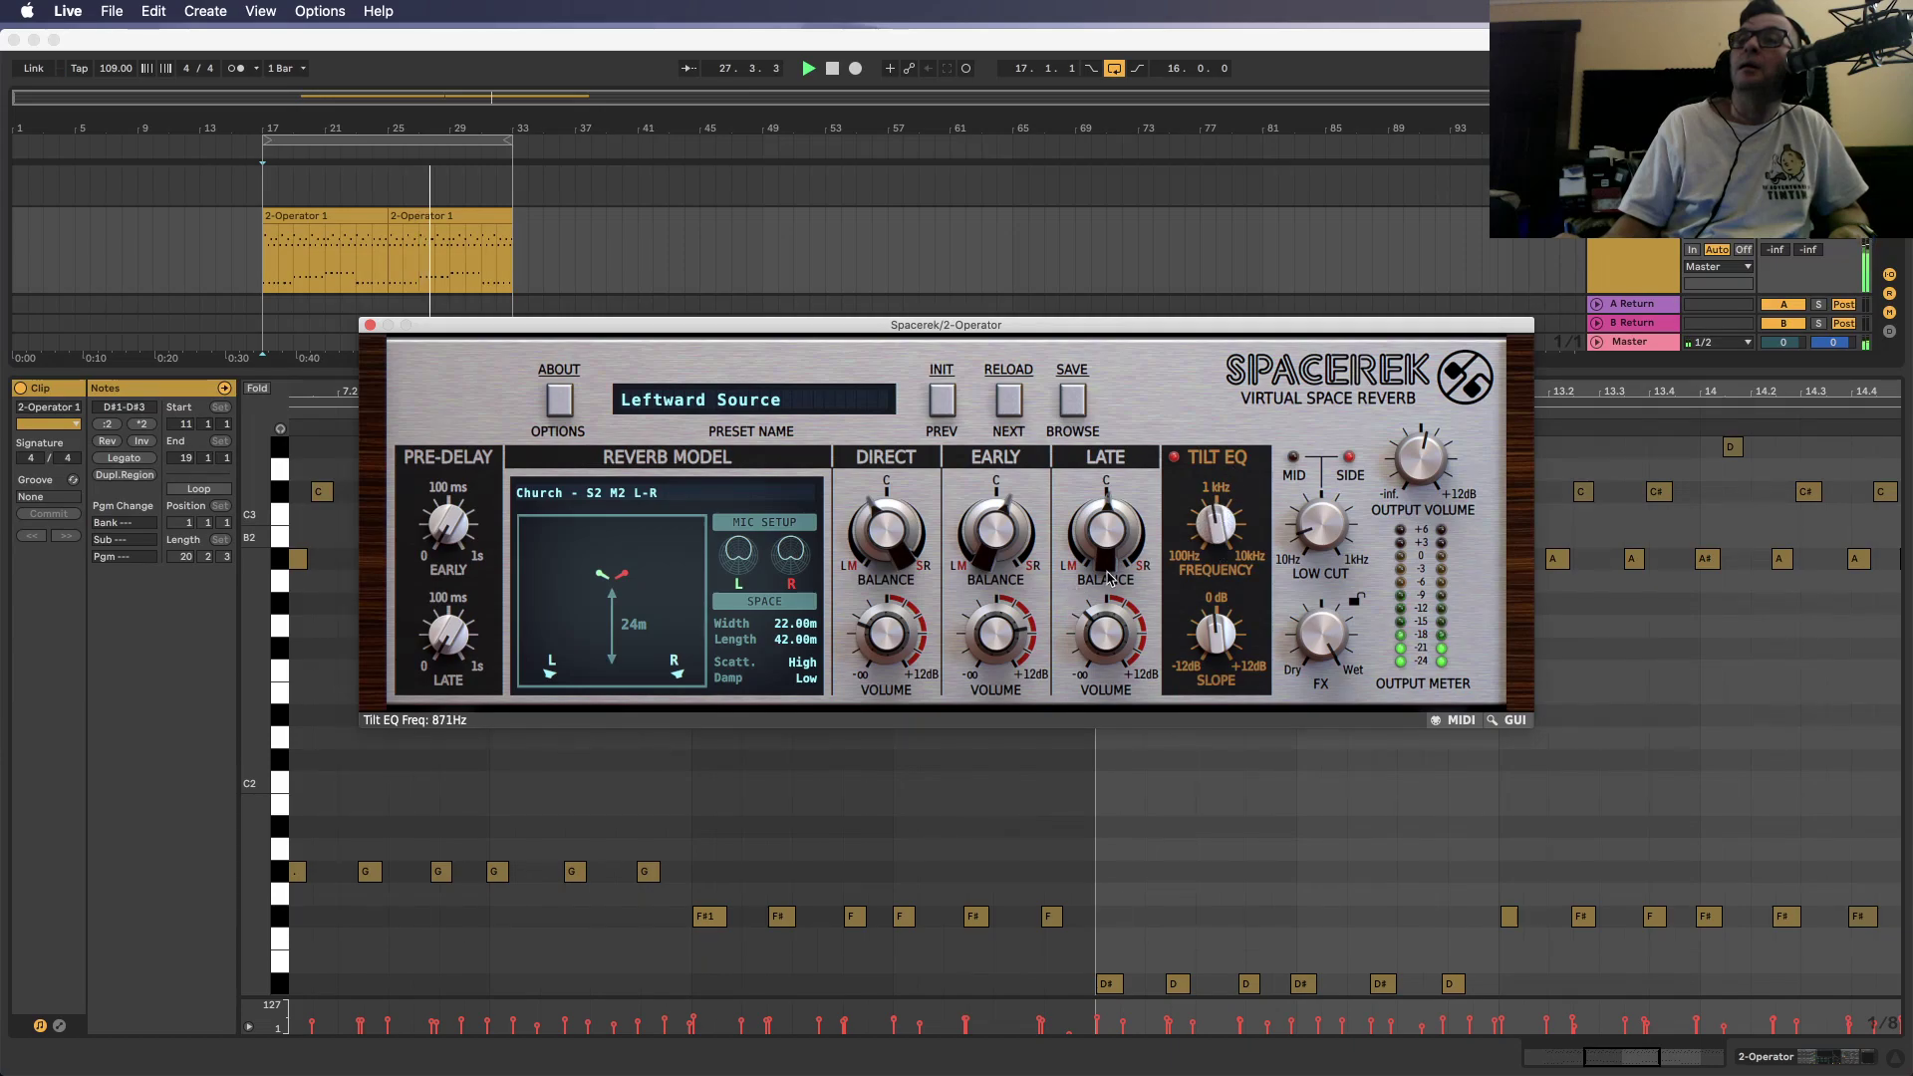
left_click(1104, 600)
left_click_drag(1113, 580, 1121, 489)
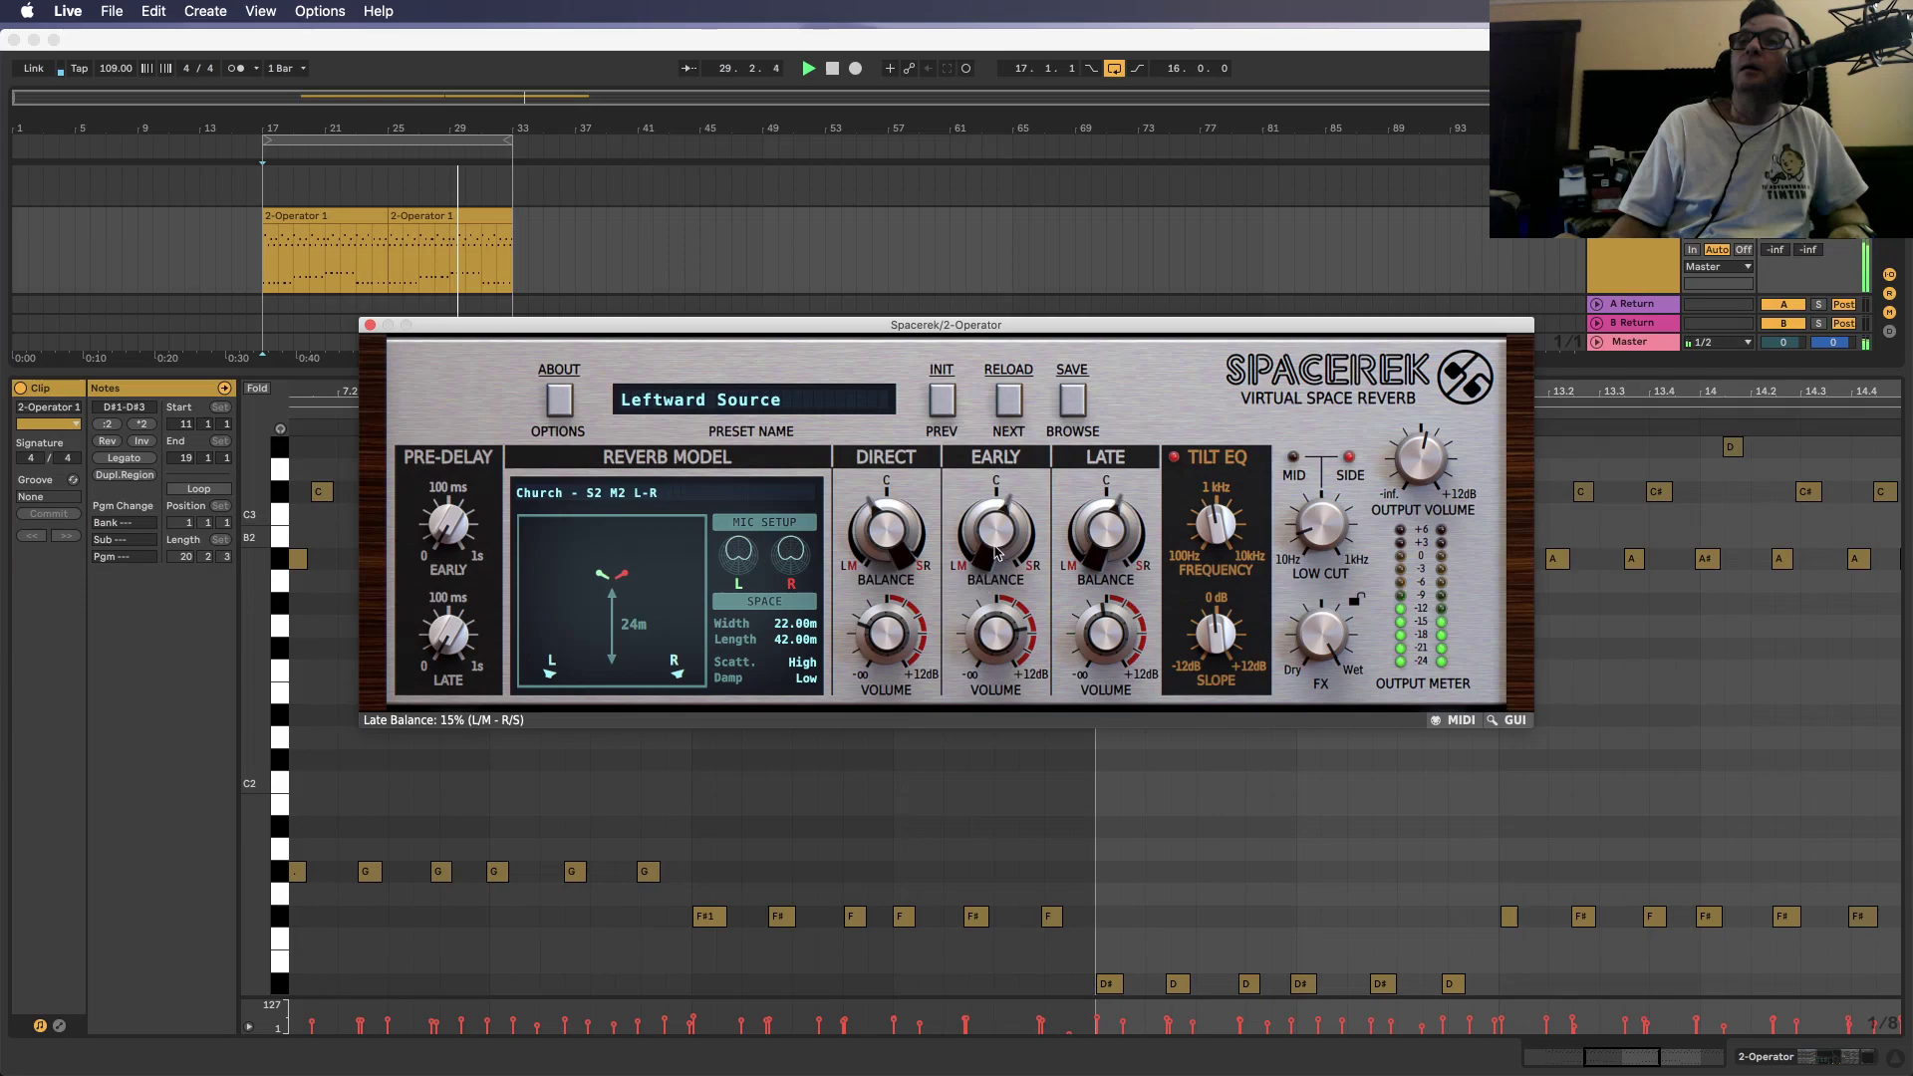
mouse_move(994, 531)
left_mouse_down()
mouse_move(968, 661)
mouse_move(1002, 734)
left_mouse_up()
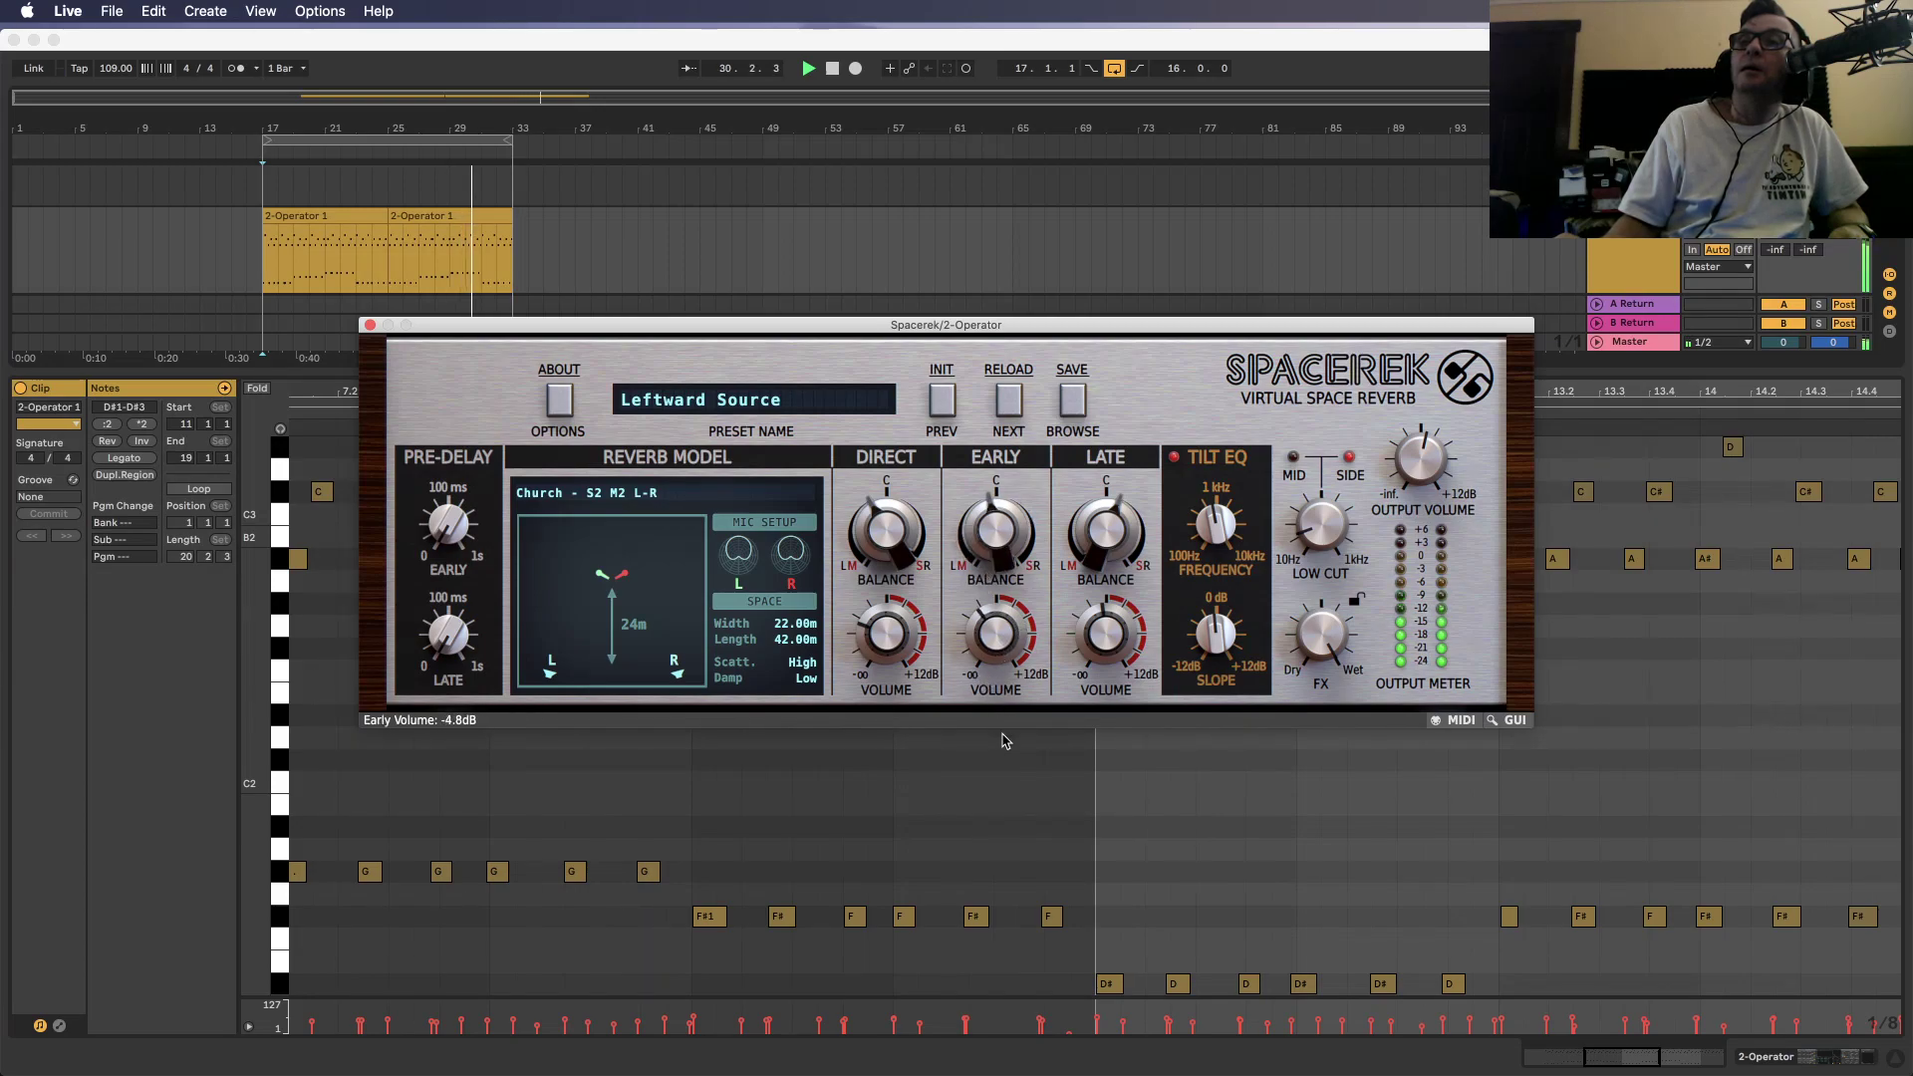
left_click_drag(987, 553, 995, 497)
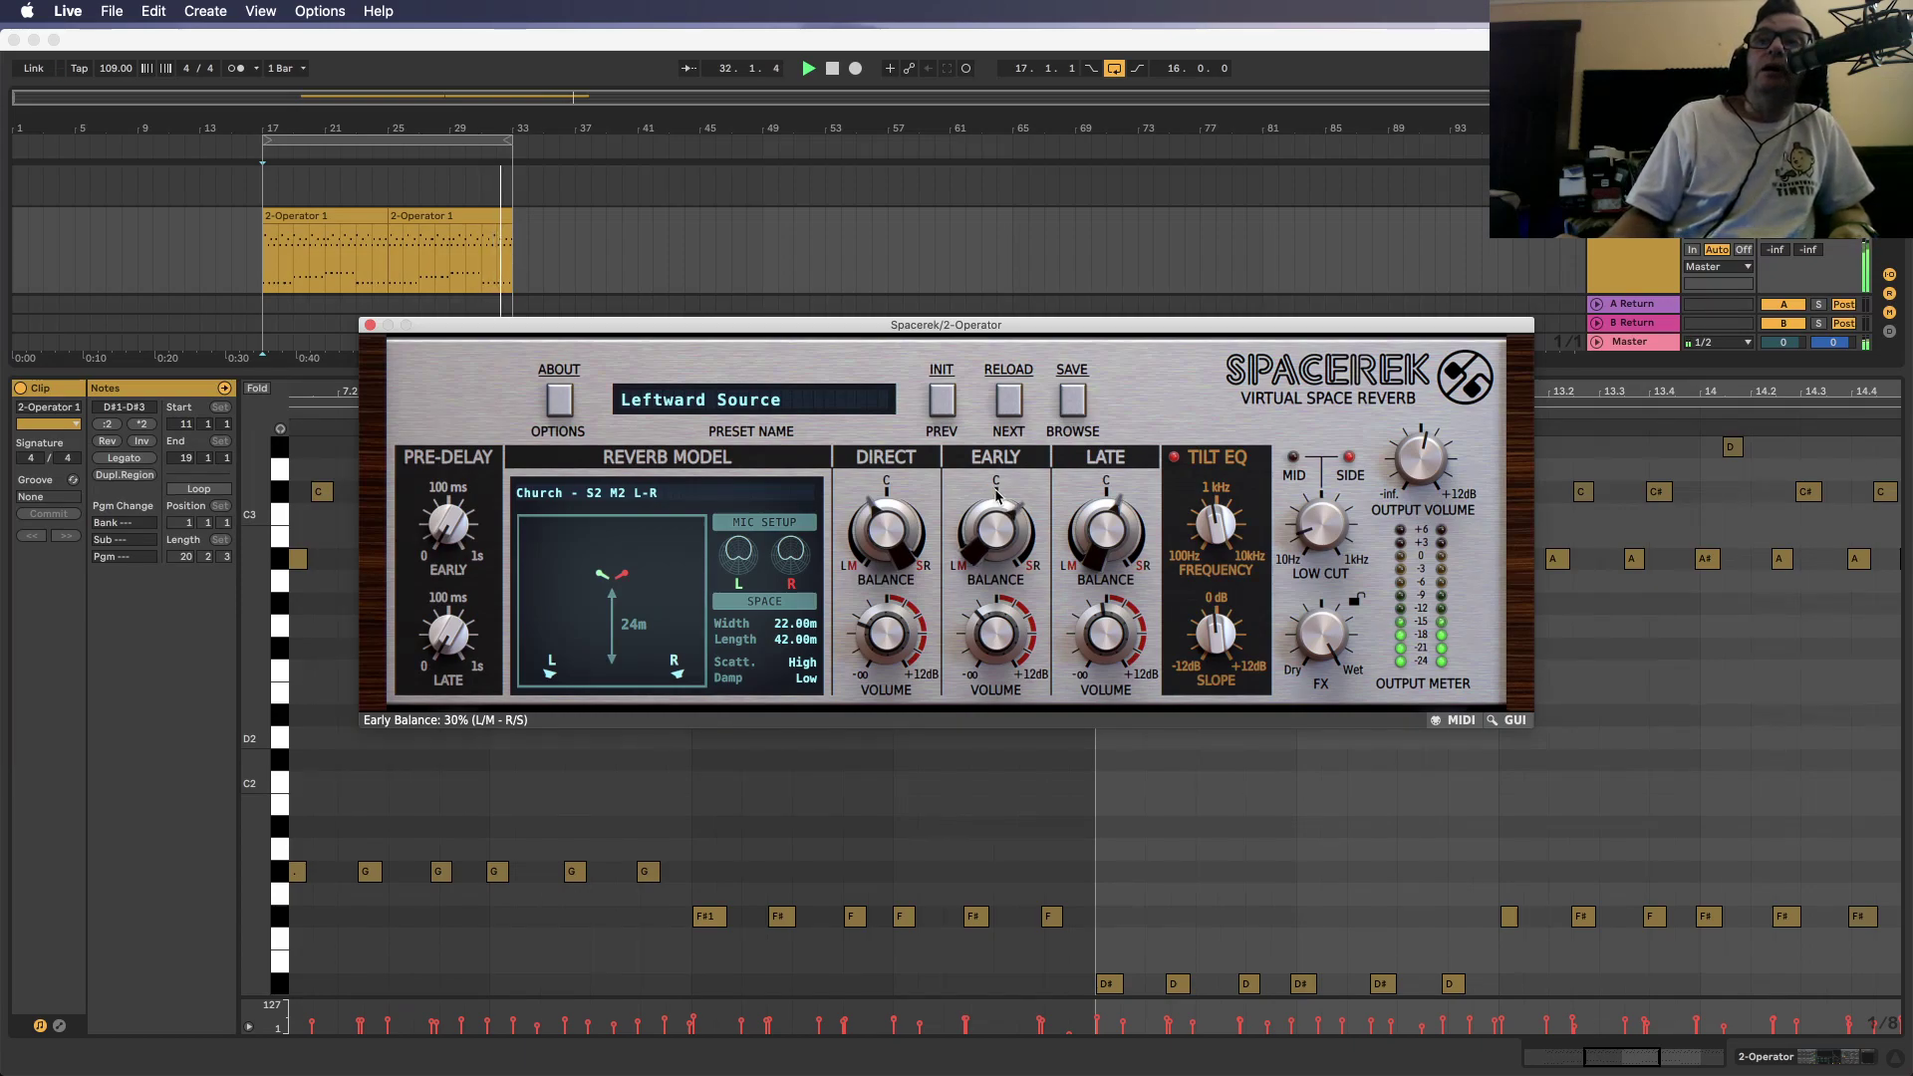
left_click_drag(996, 498, 997, 541)
double_click(1004, 641)
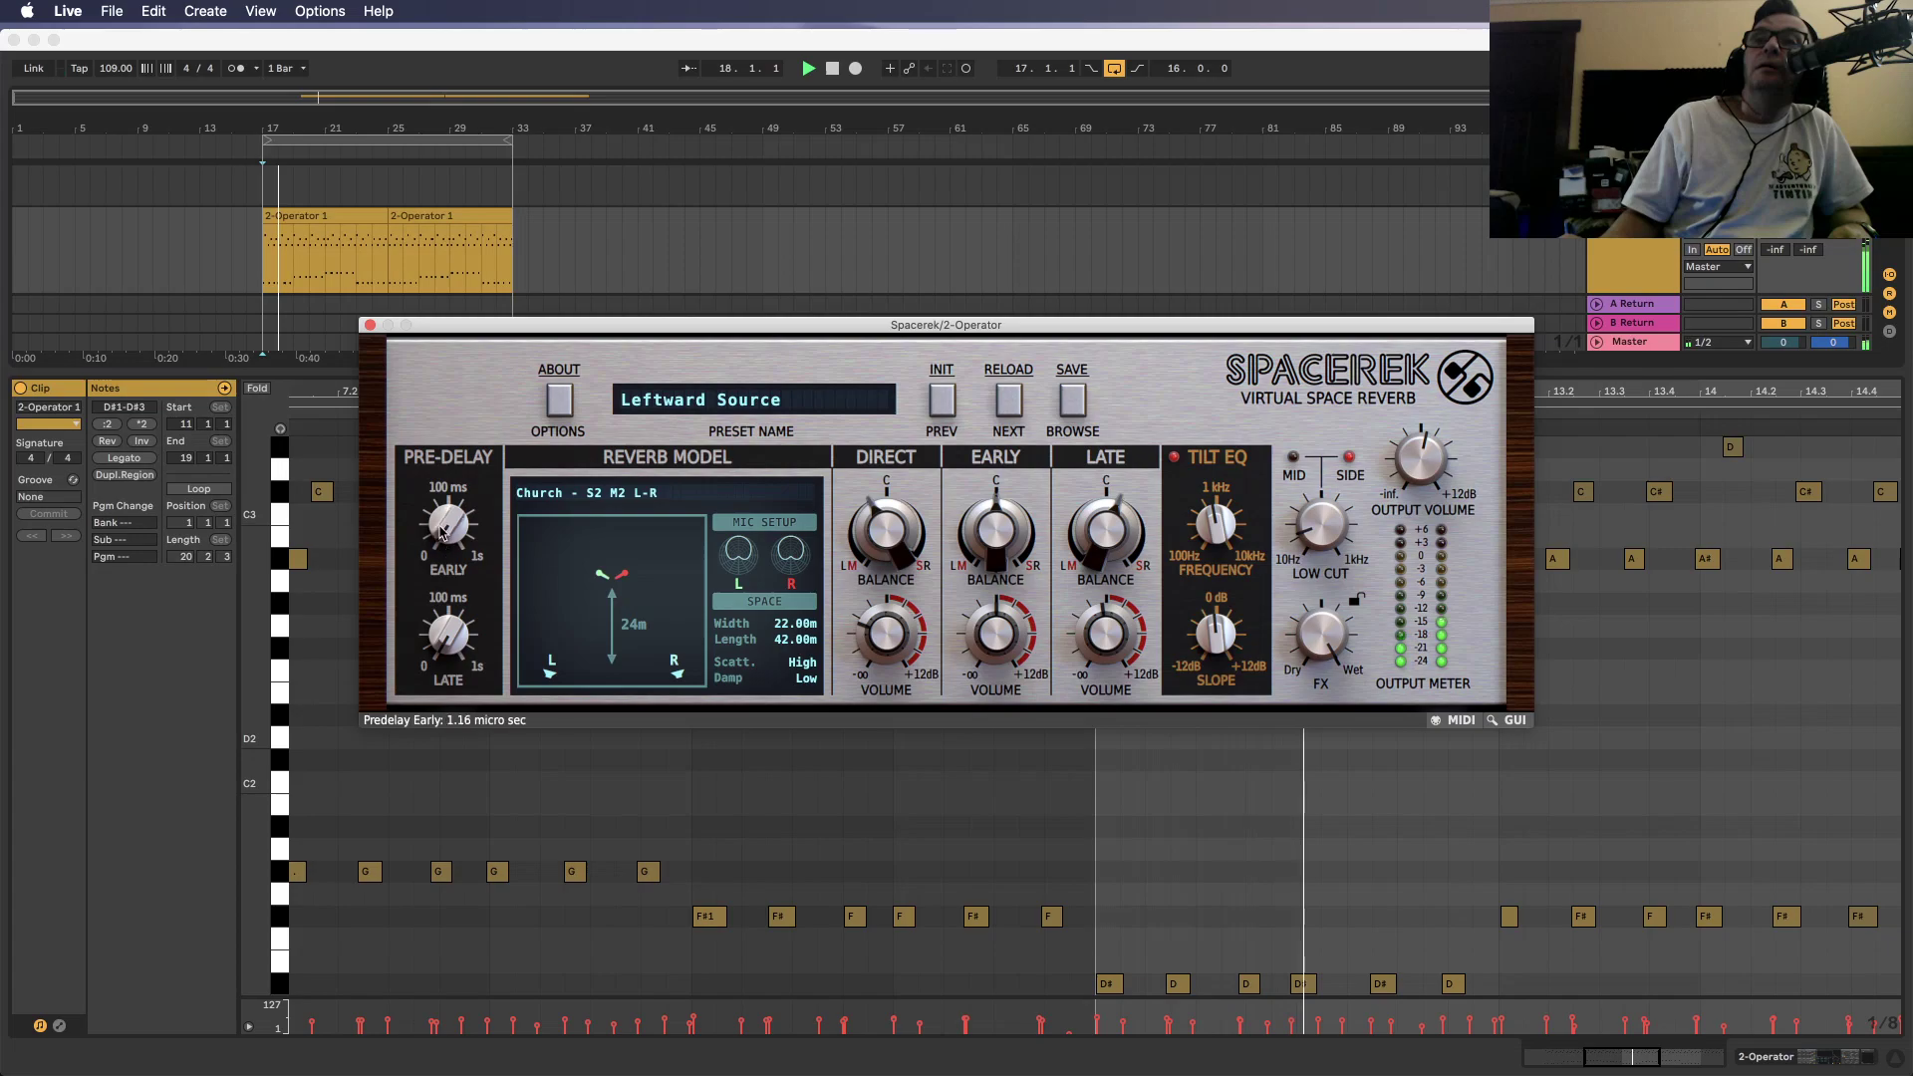
left_click_drag(449, 524, 438, 508)
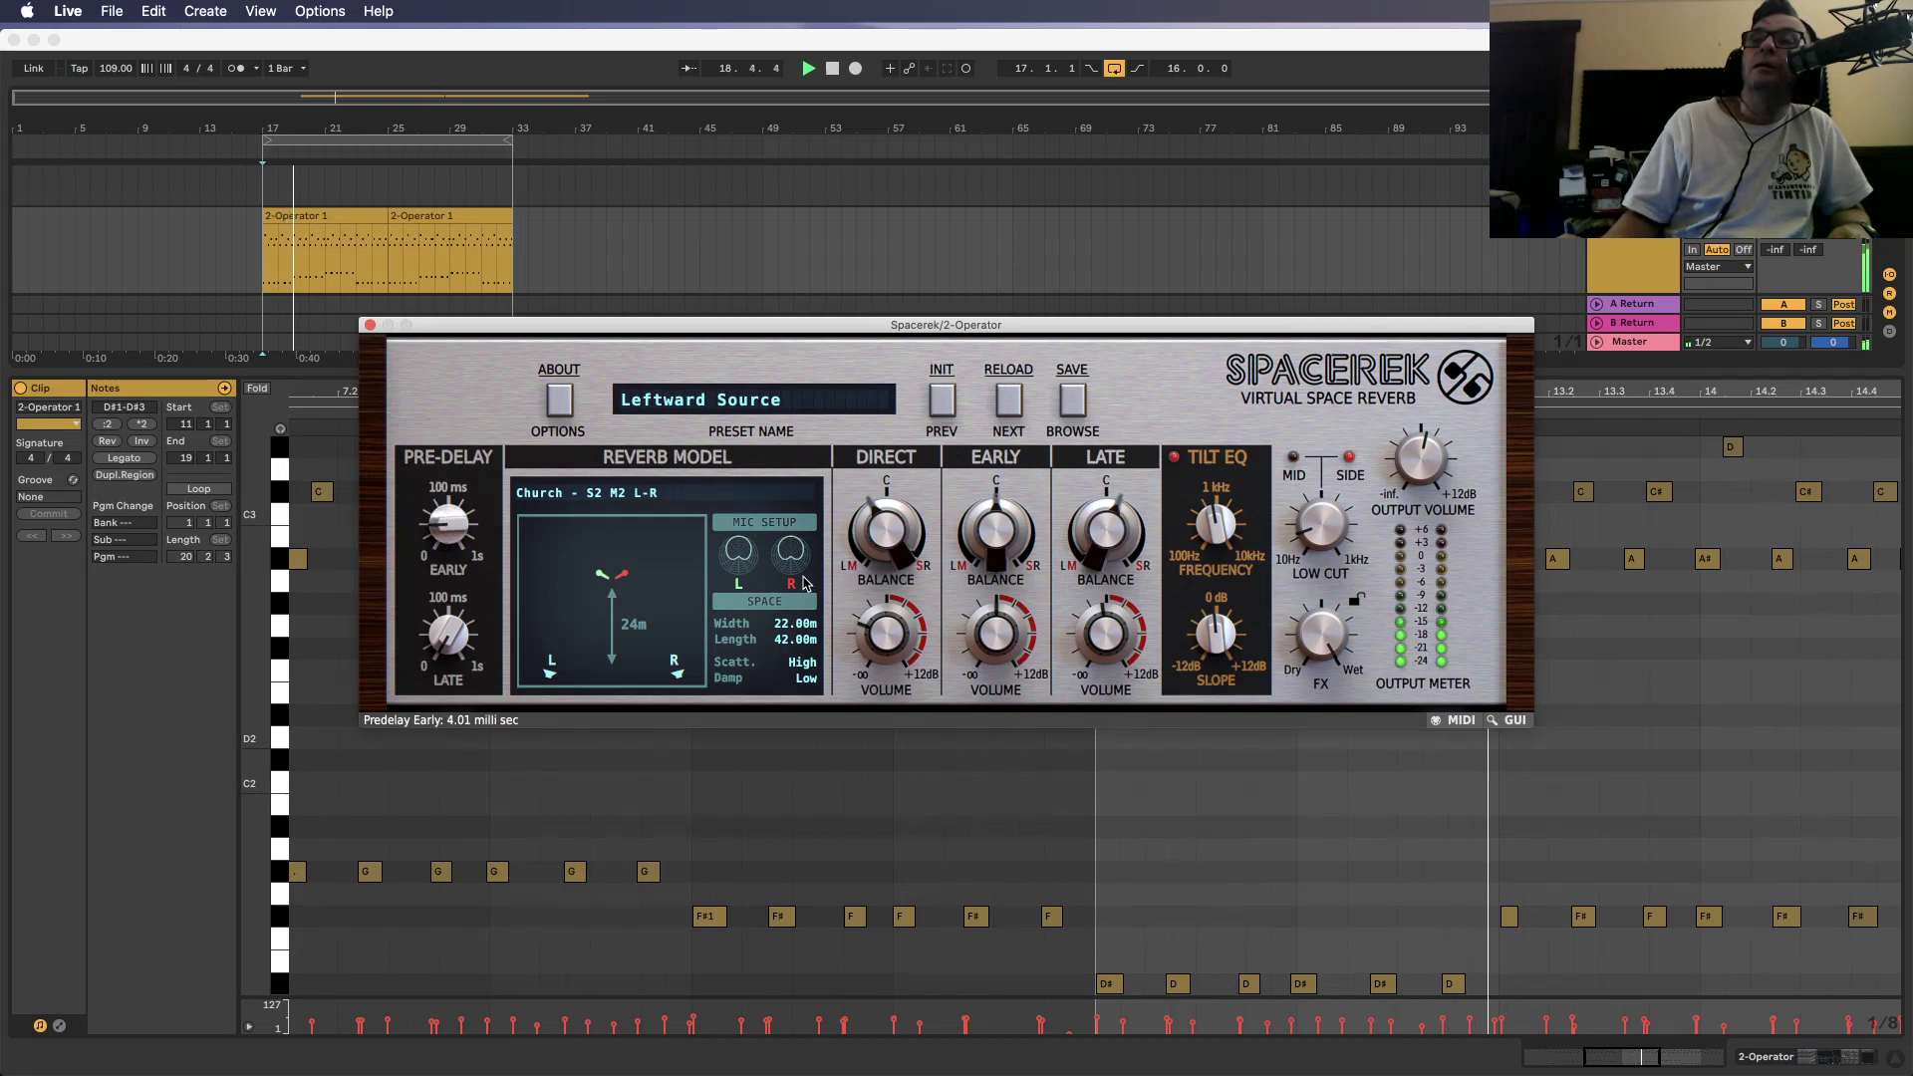
Set the reverb model to Chapel - S2 M1 L-R after briefly trying Chapel - S1 M1 L-R
left_click(741, 563)
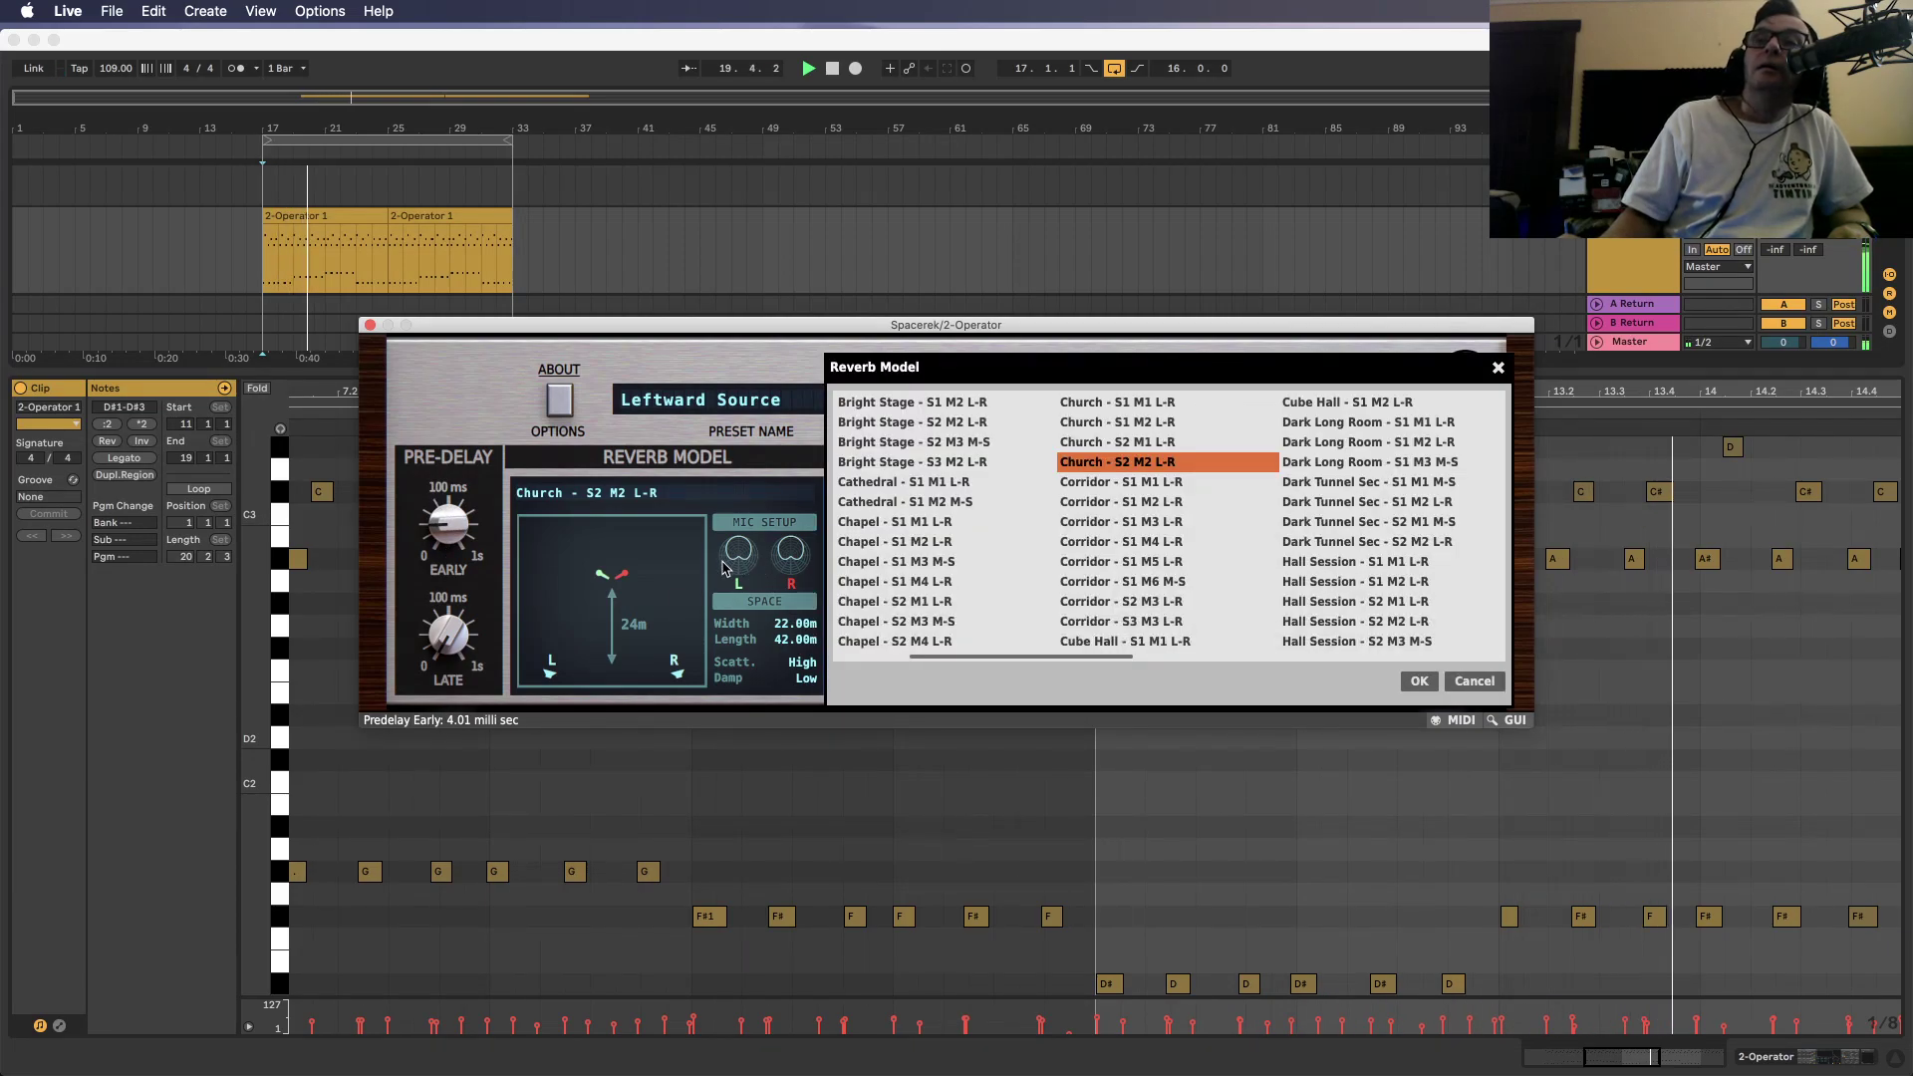
left_click(903, 522)
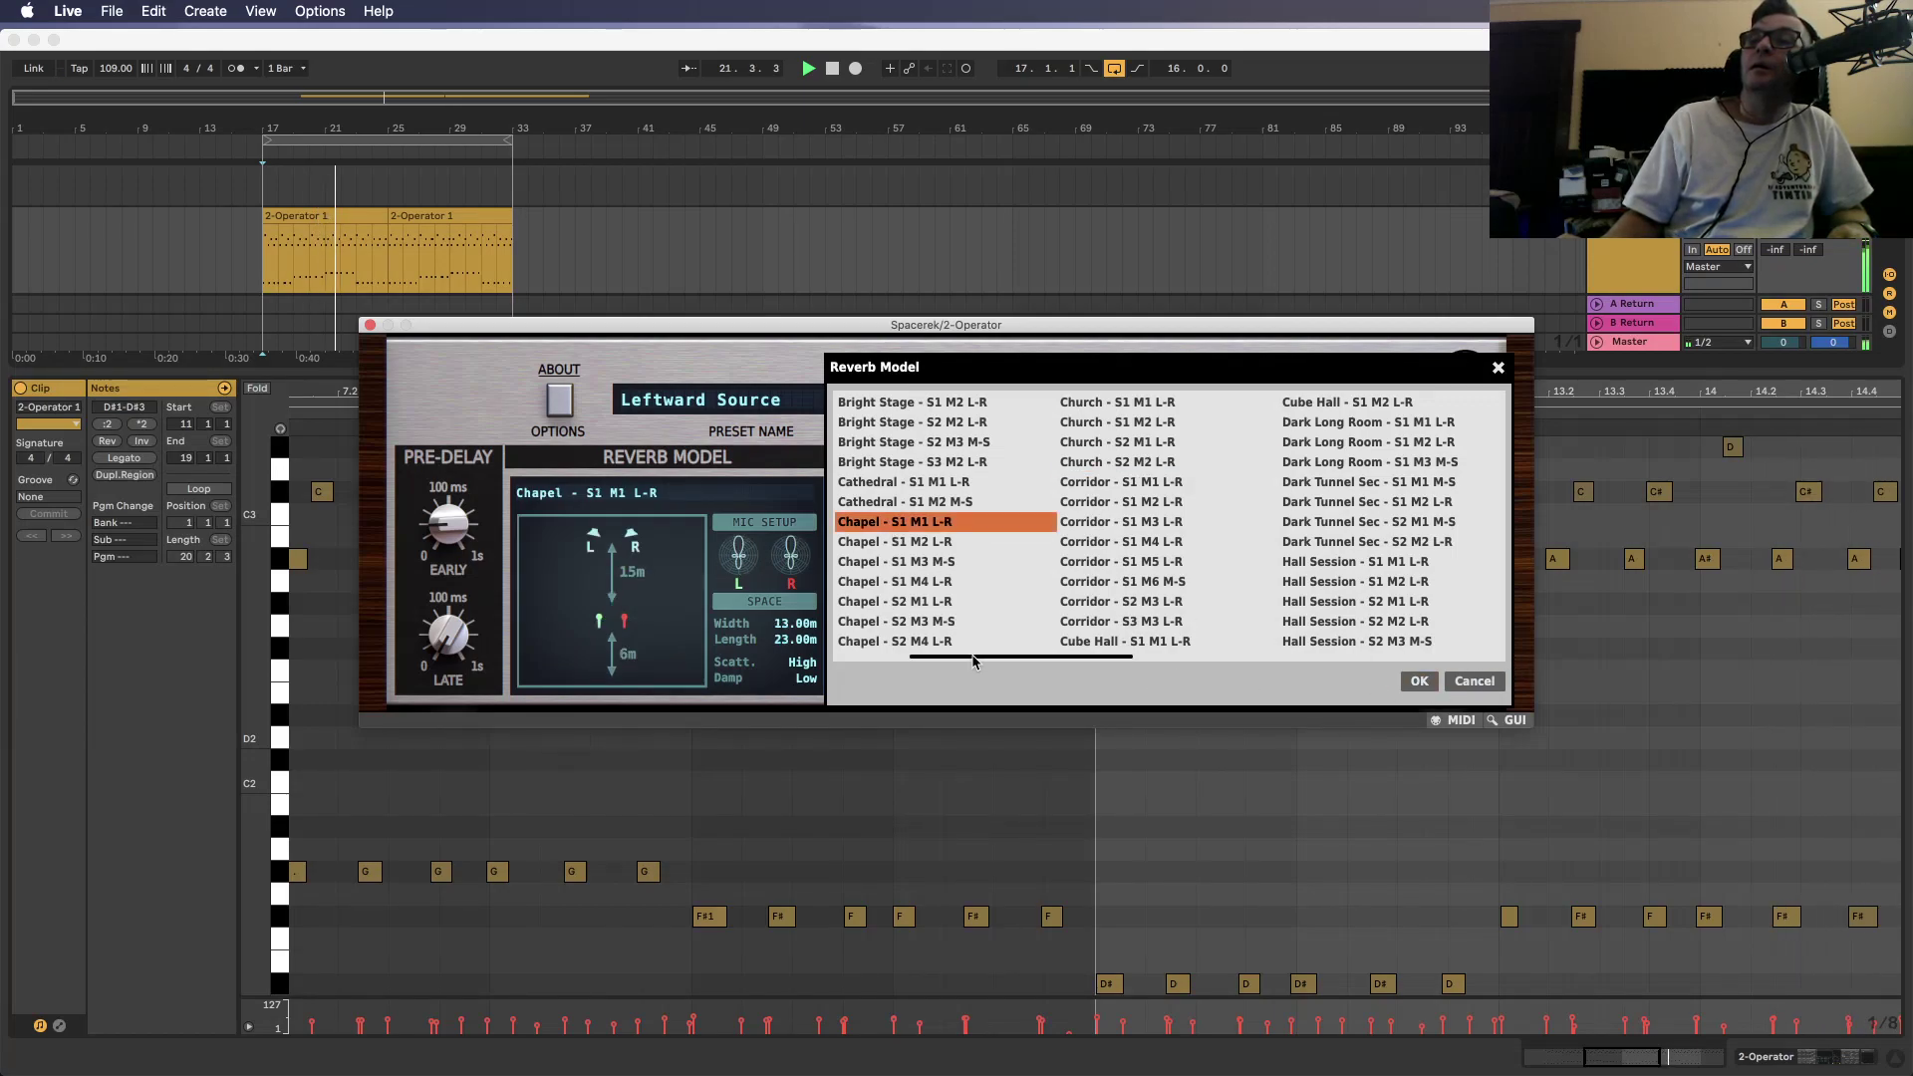
left_click(909, 601)
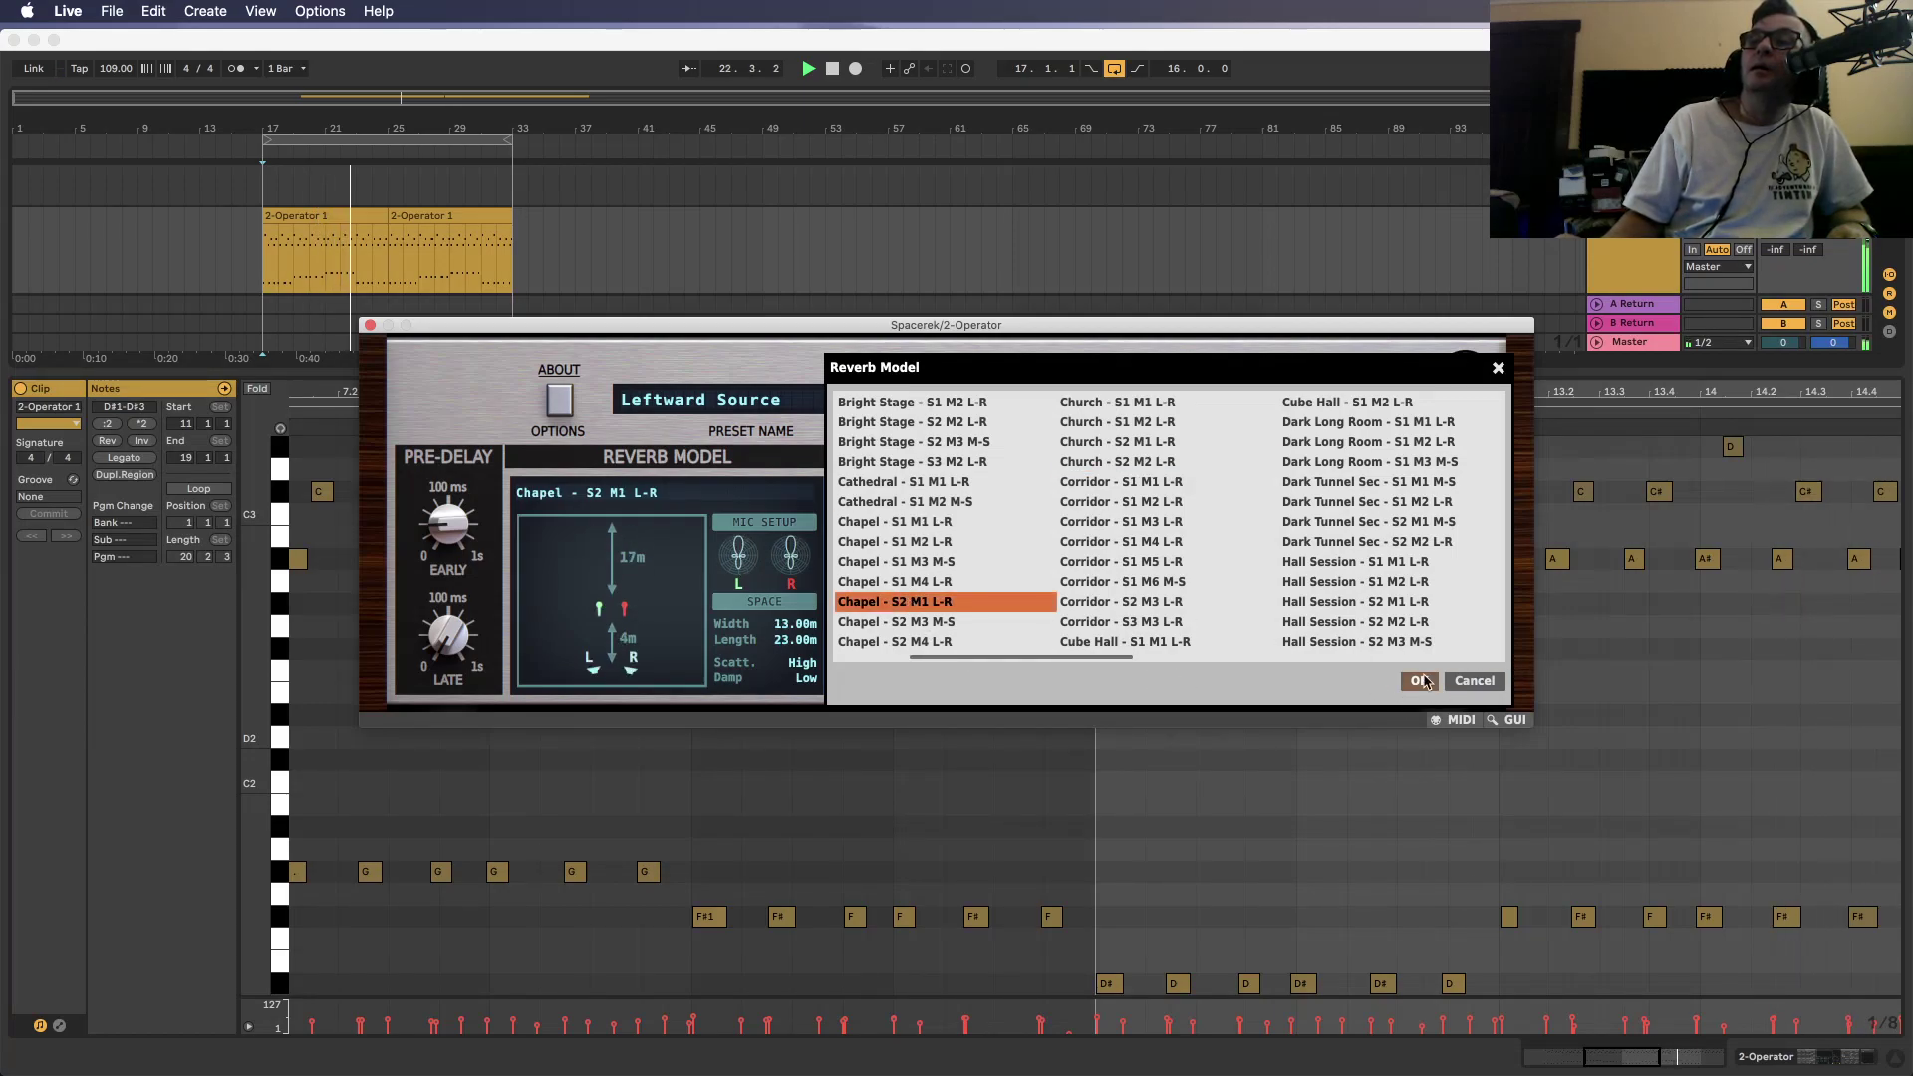
left_click(1418, 680)
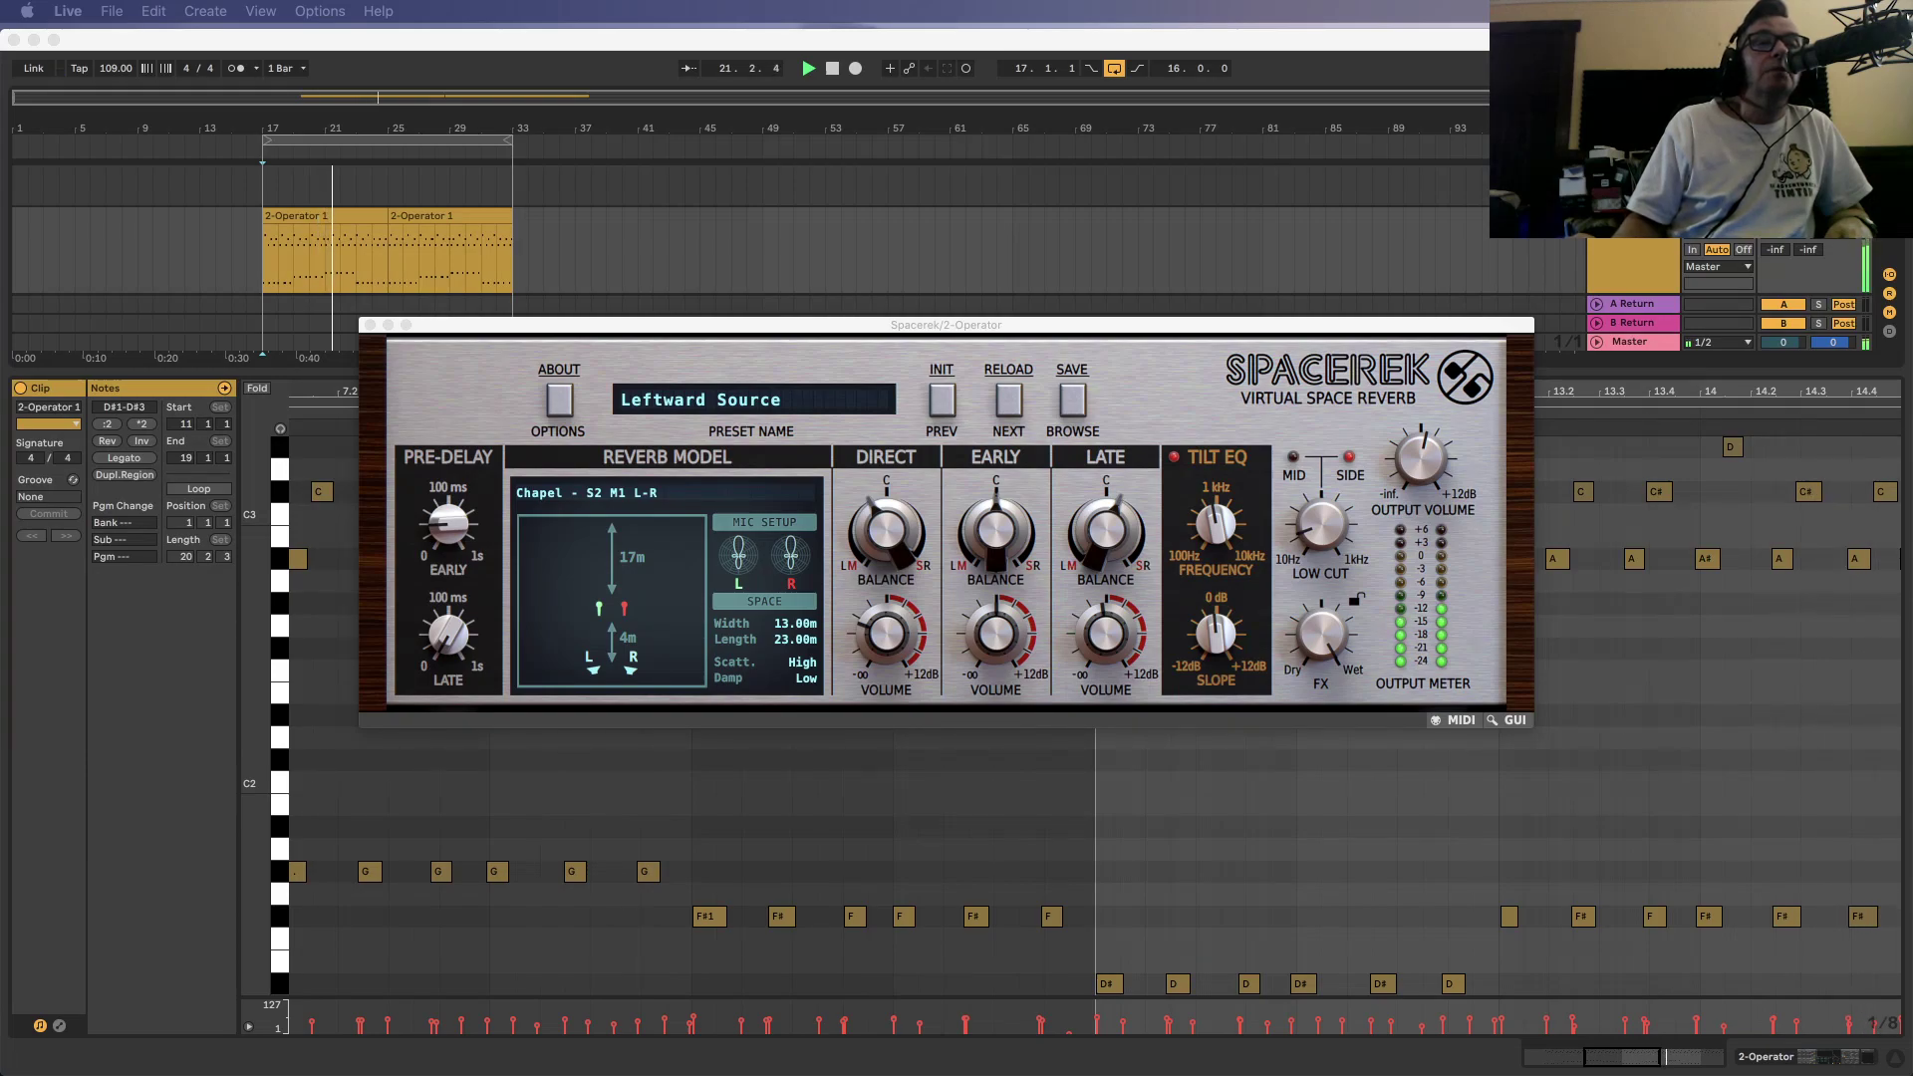
Close the Spacerek window with Alt+Super+P, leaving the 2-Operator clip's notes in view
key("alt+super+p")
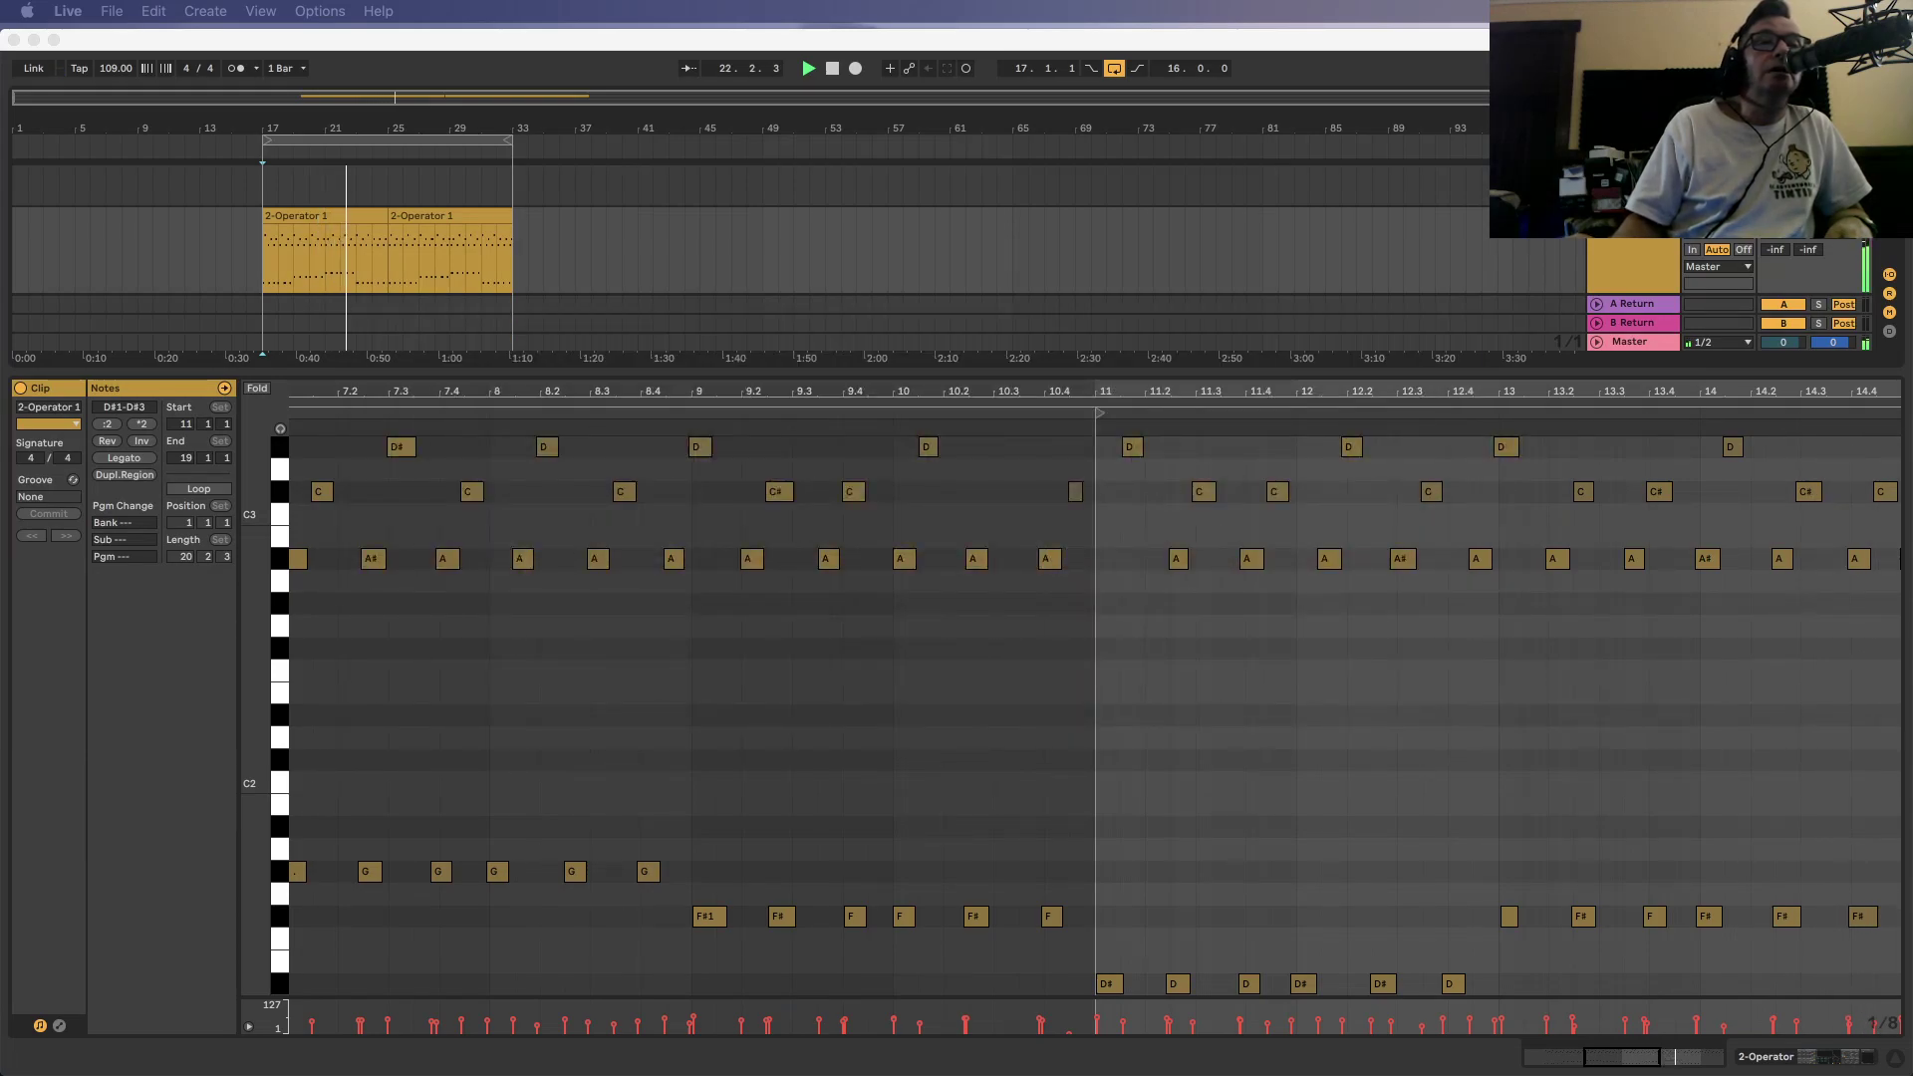